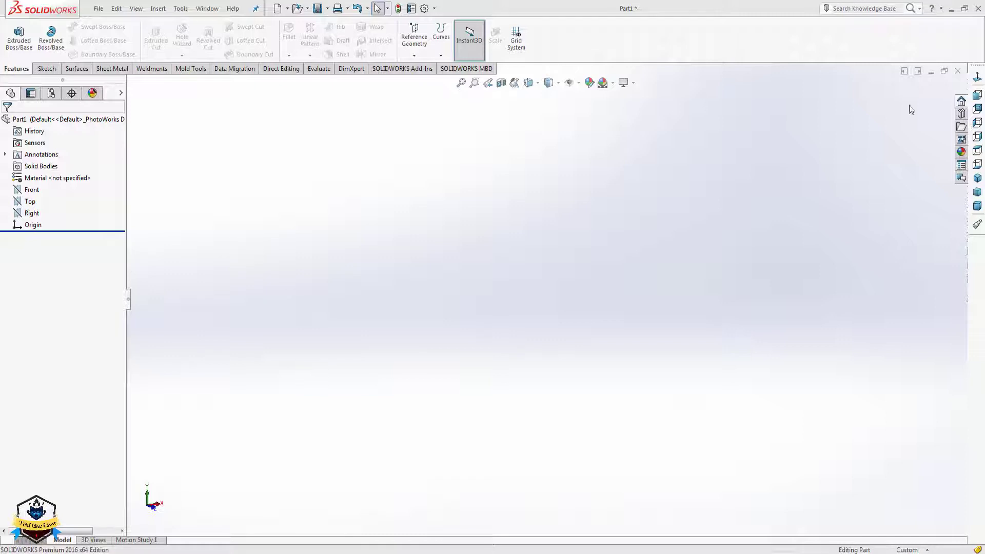
- Start a new sketch on the Front plane
{"action": "left_click", "coordinate": [32, 190]}
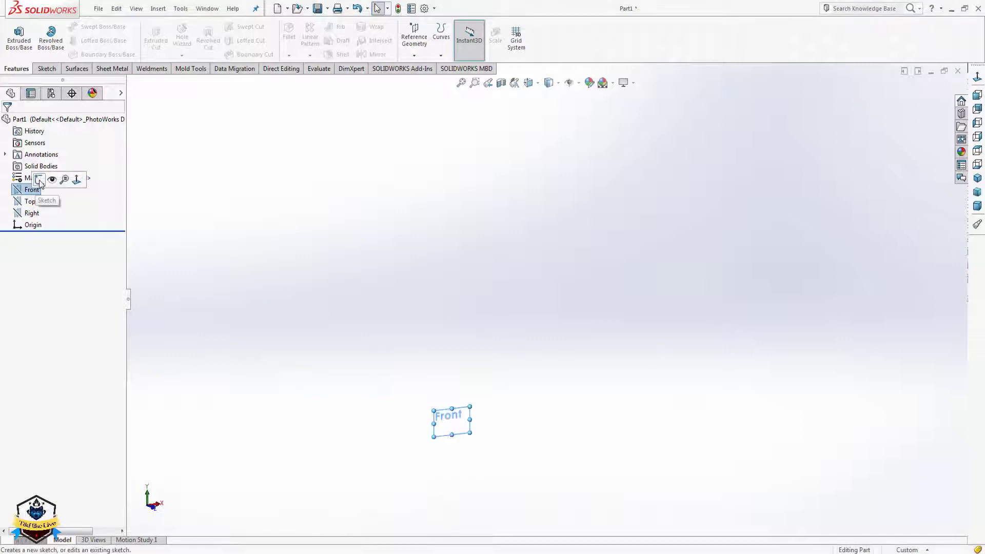
{"action": "left_click", "coordinate": [976, 183]}
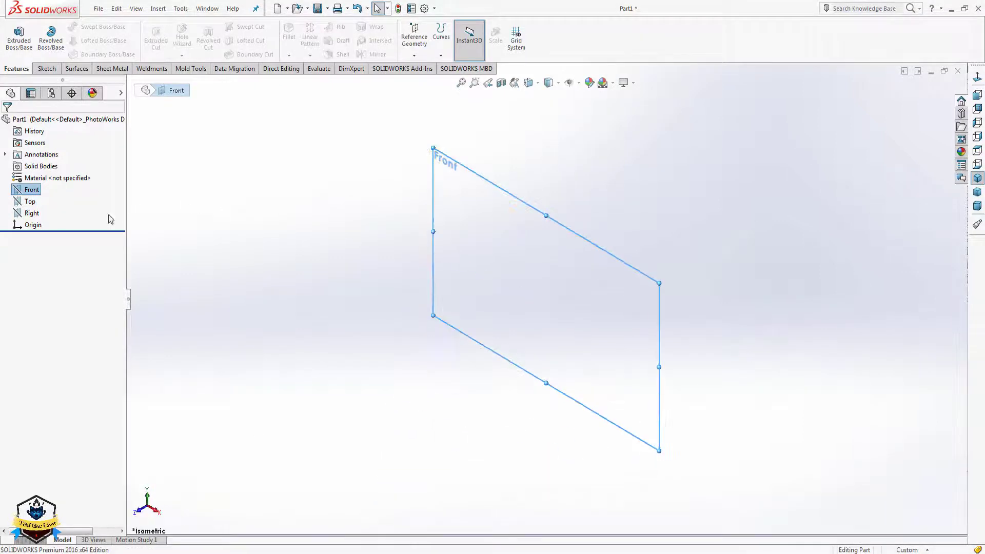
{"action": "right_click", "coordinate": [26, 190]}
{"action": "left_click", "coordinate": [30, 175]}
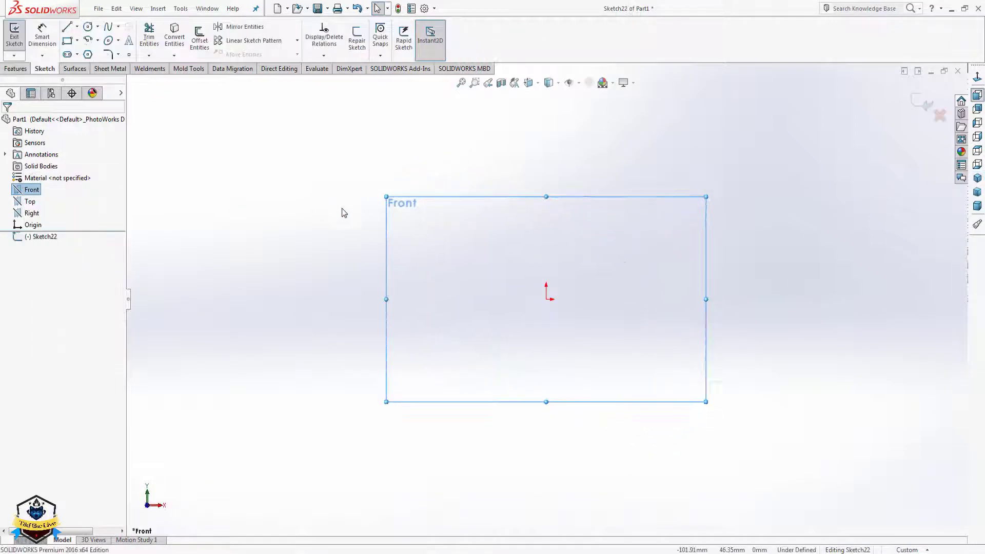
- Draw a closed six-line outline that starts and ends at the origin
{"action": "left_click", "coordinate": [70, 29]}
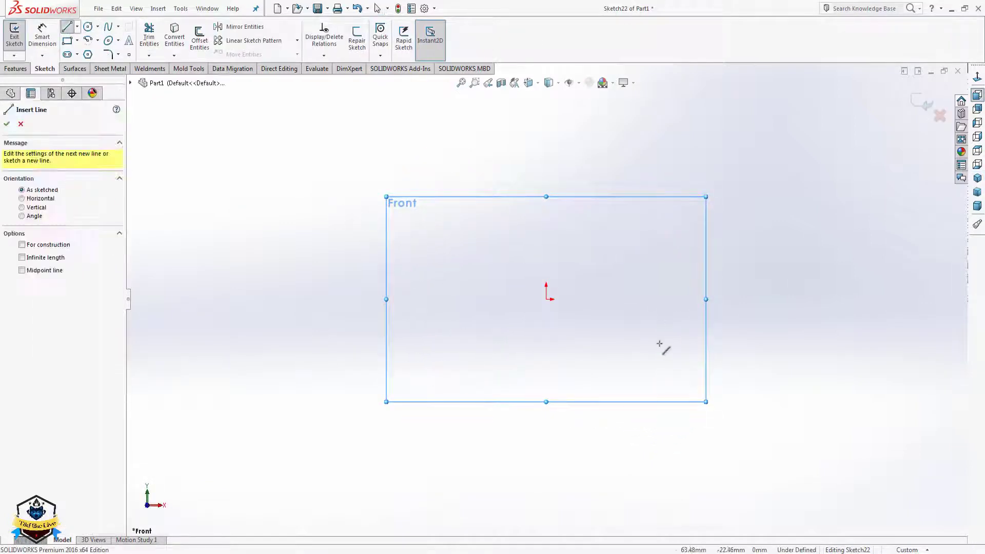
{"action": "left_click", "coordinate": [546, 299]}
{"action": "left_click", "coordinate": [640, 299]}
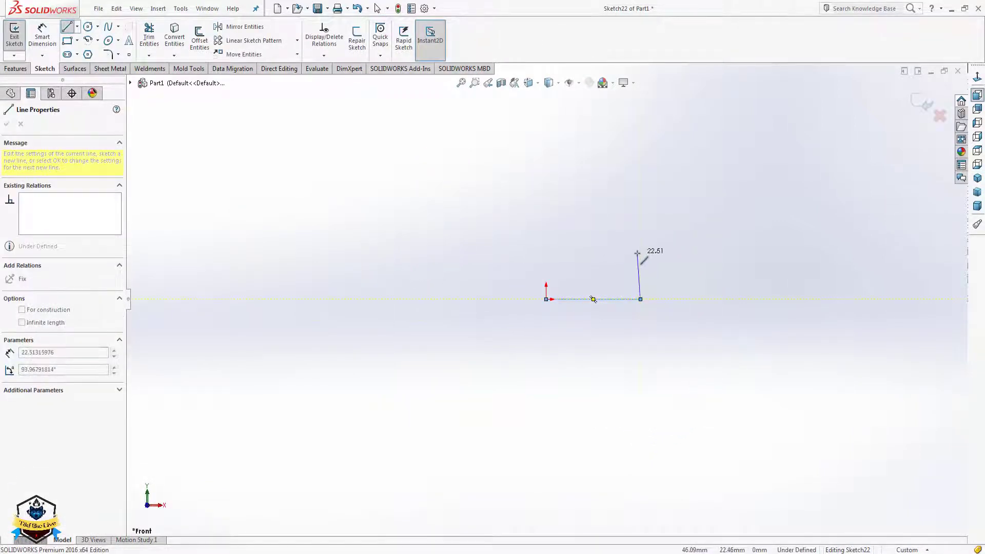
{"action": "left_click", "coordinate": [640, 248]}
{"action": "left_click", "coordinate": [622, 209]}
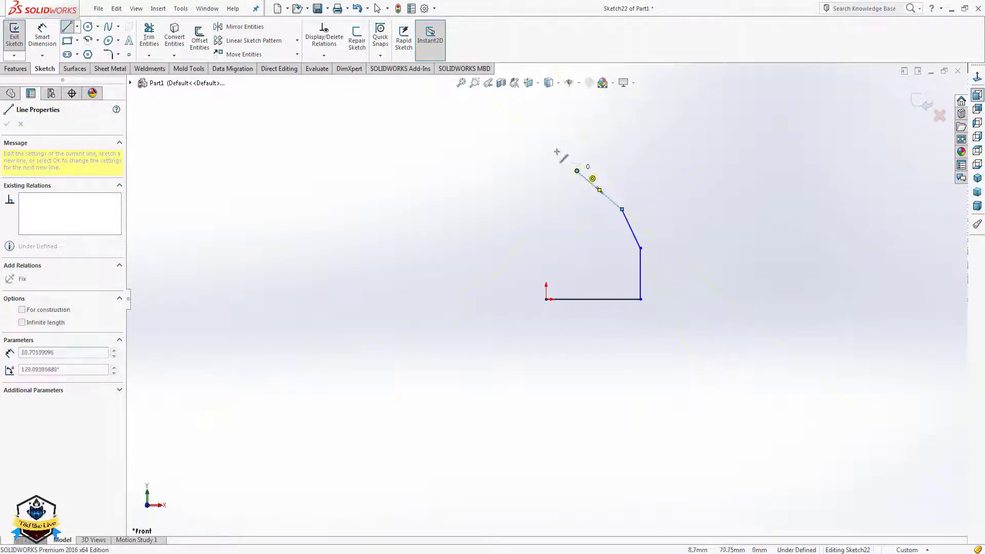
{"action": "left_click", "coordinate": [577, 171]}
{"action": "left_click", "coordinate": [546, 171]}
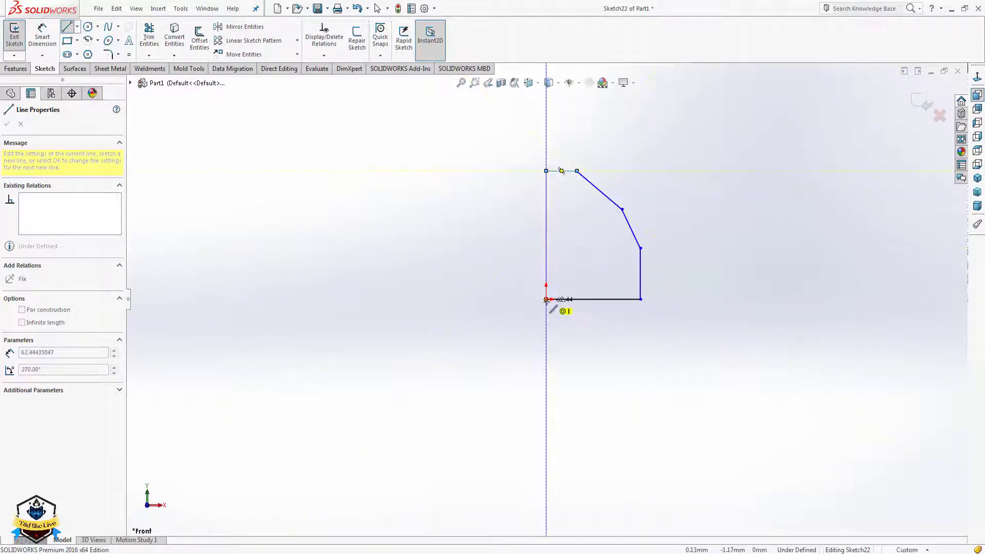
{"action": "left_click", "coordinate": [546, 299]}
{"action": "left_click", "coordinate": [560, 319]}
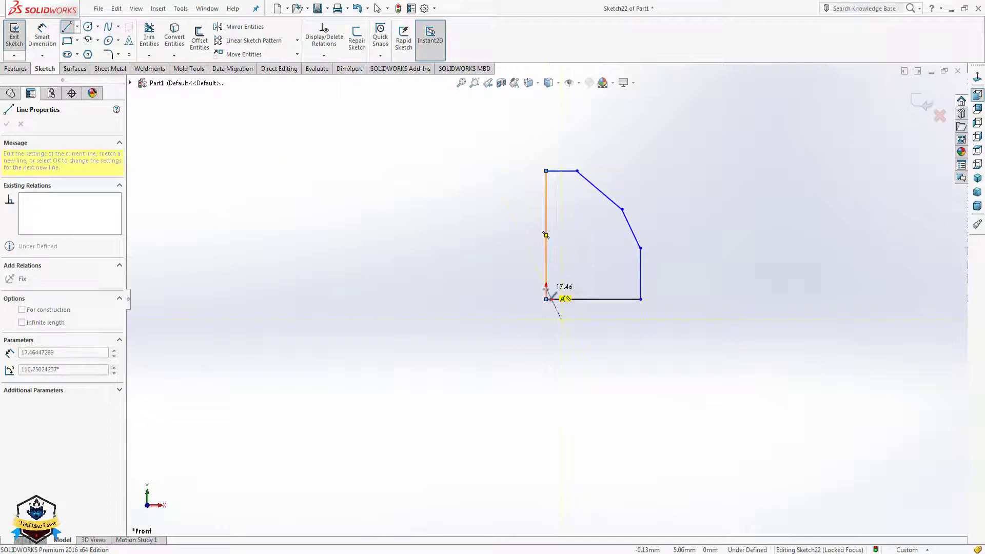
{"action": "key", "text": "Escape"}
- Delete the stray short line, then select the left and bottom edges
{"action": "left_click", "coordinate": [561, 312]}
{"action": "key", "text": "Delete"}
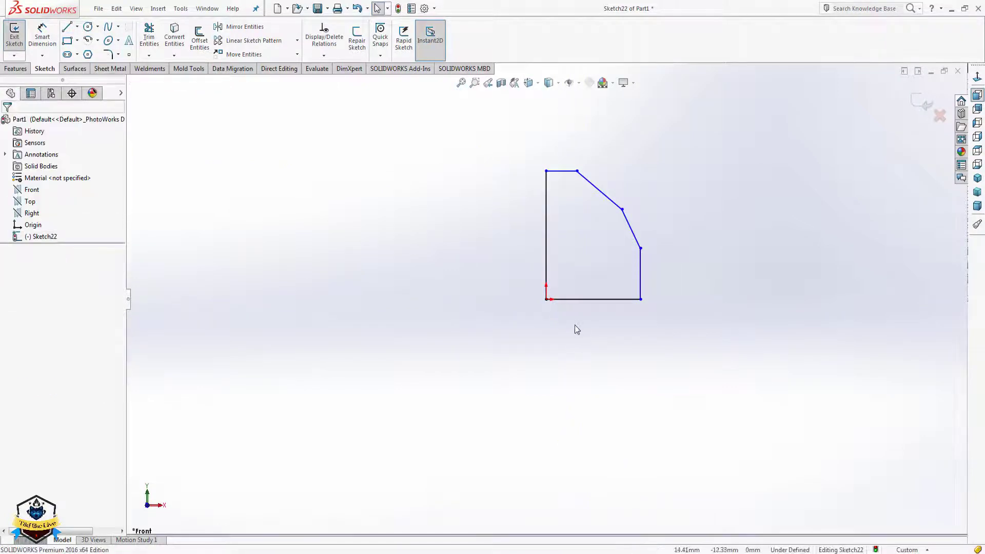
{"action": "left_click", "coordinate": [574, 299]}
{"action": "left_click", "coordinate": [546, 256], "text": "ctrl"}
- Make the top and right outline edges equal in length
{"action": "left_click", "coordinate": [635, 328]}
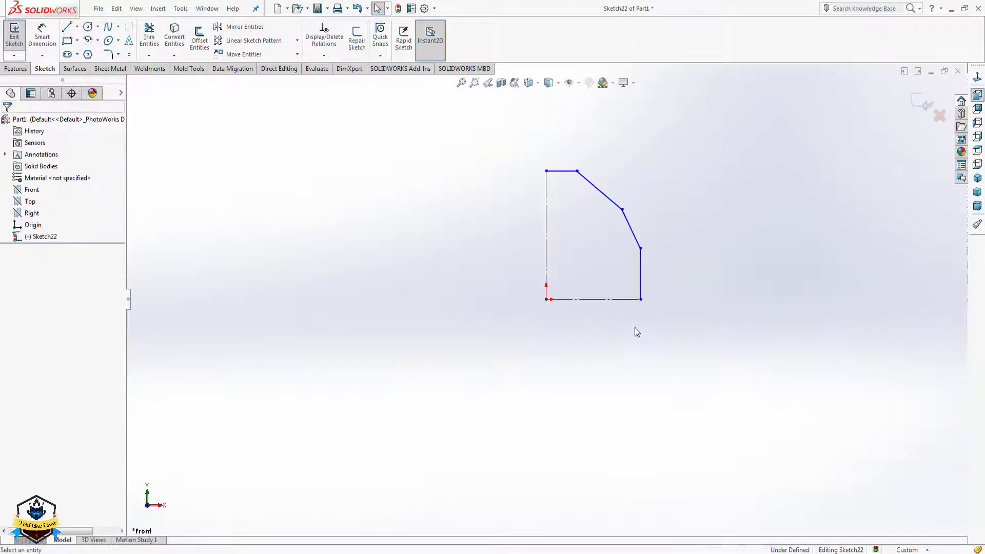
{"action": "left_click", "coordinate": [639, 267]}
{"action": "left_click", "coordinate": [562, 171], "text": "ctrl"}
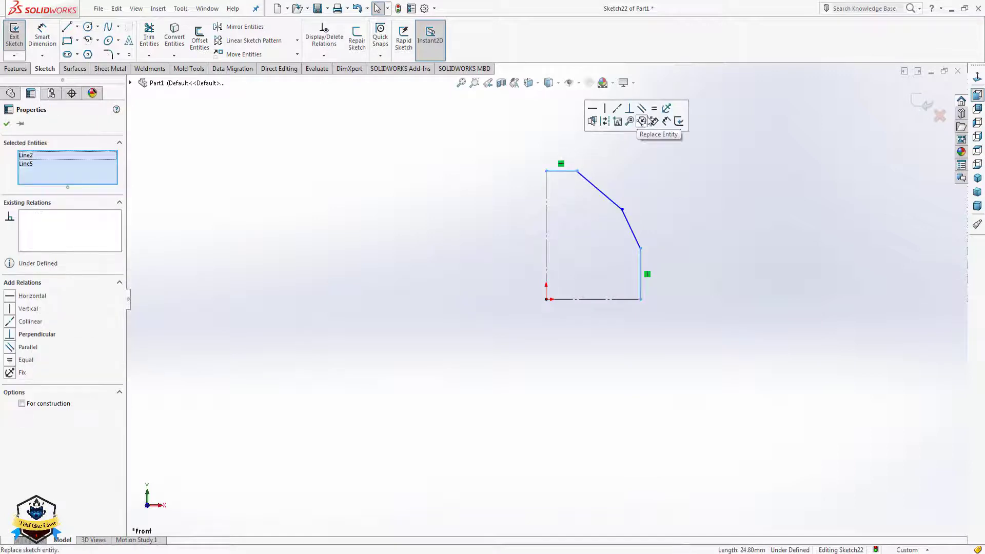
{"action": "left_click", "coordinate": [653, 108]}
{"action": "left_click", "coordinate": [682, 242]}
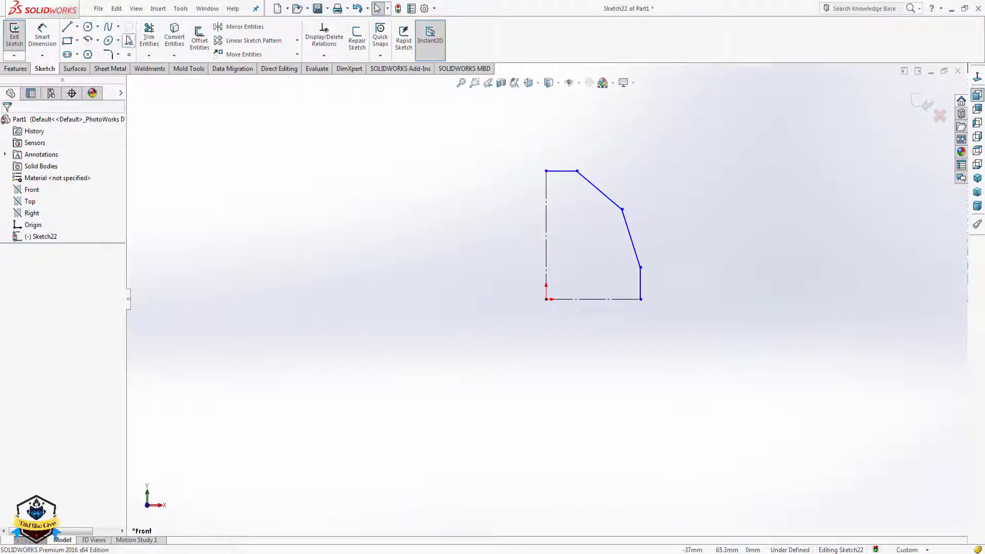
- Draw three lines from the outer corners to the origin
{"action": "left_click", "coordinate": [69, 30]}
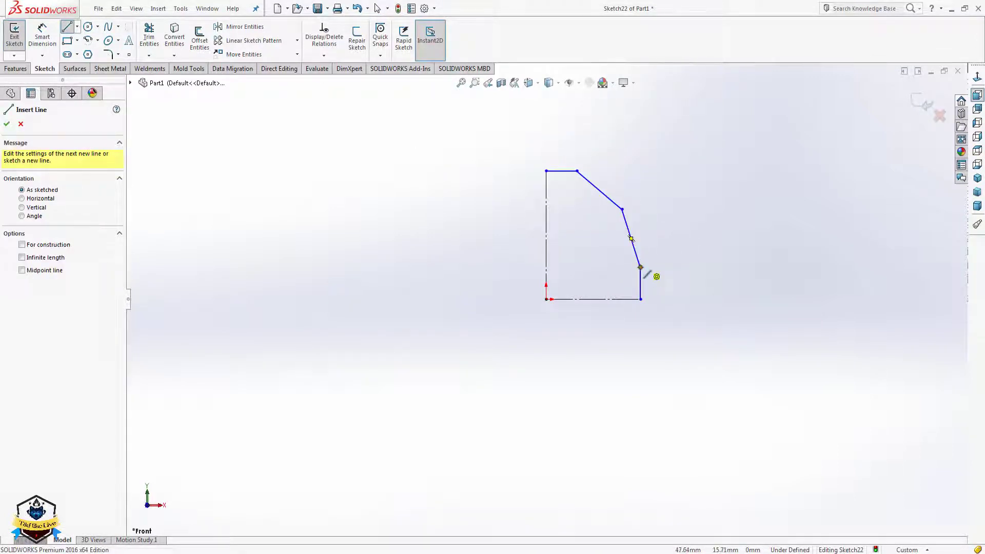
{"action": "left_click", "coordinate": [640, 267]}
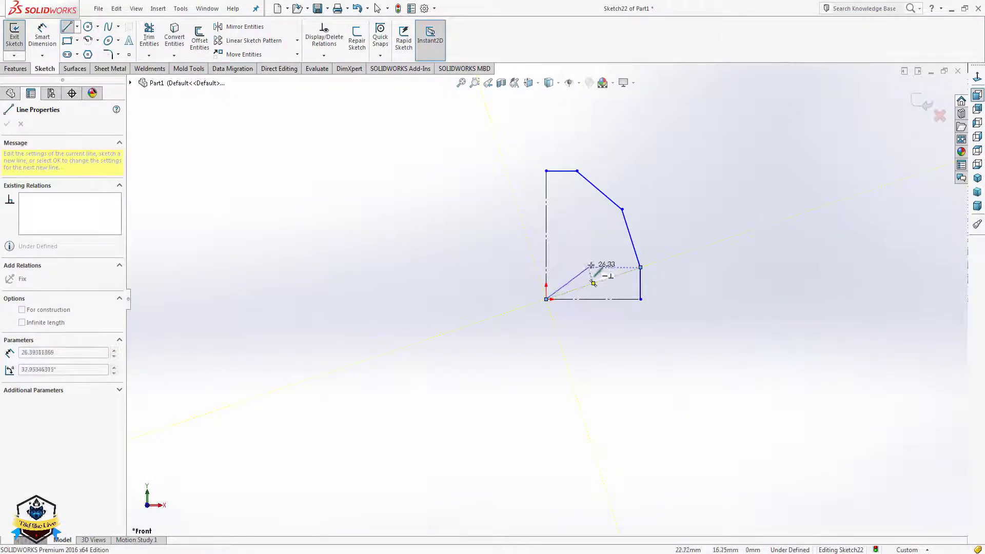
{"action": "left_click", "coordinate": [546, 299]}
{"action": "left_click", "coordinate": [622, 209]}
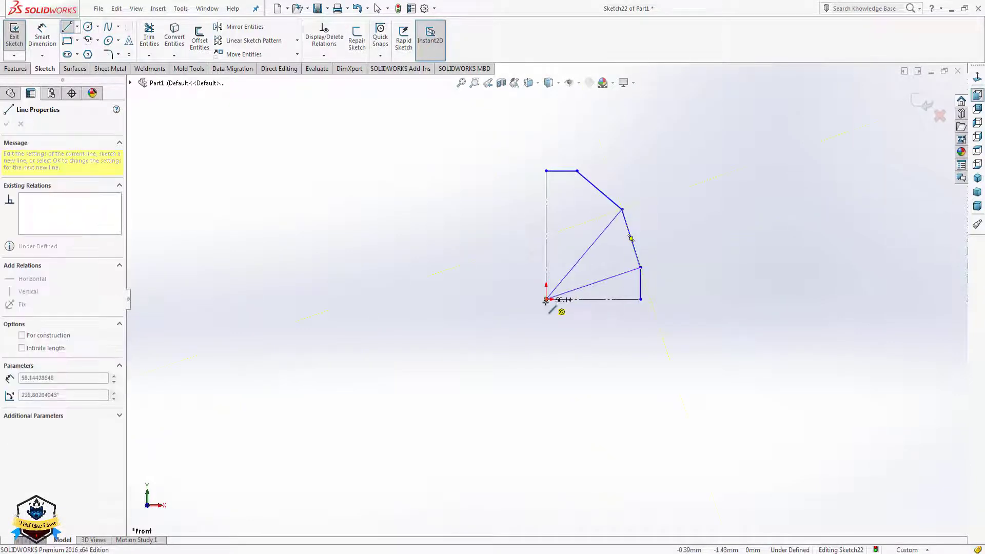
{"action": "left_click", "coordinate": [546, 299]}
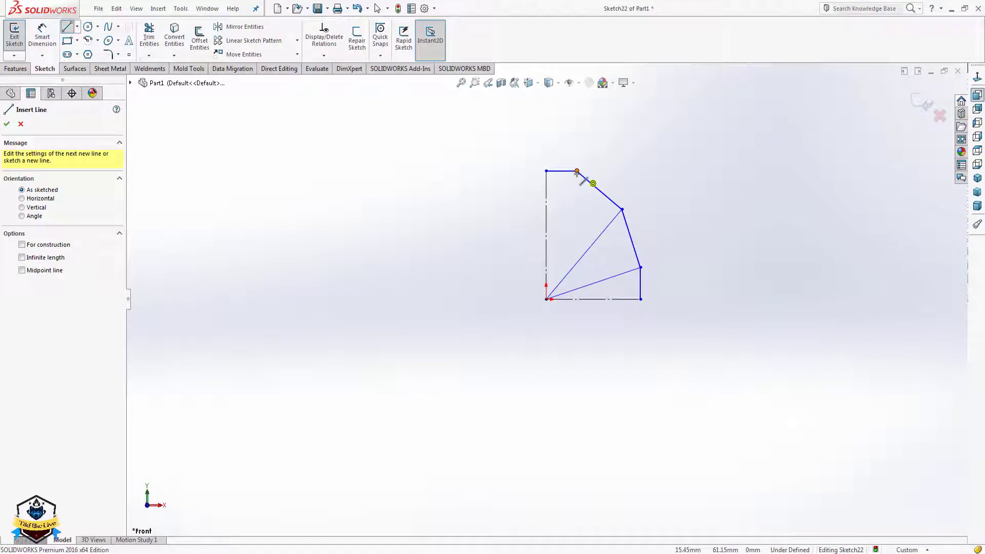
{"action": "left_click", "coordinate": [577, 171]}
{"action": "left_click", "coordinate": [546, 299]}
{"action": "key", "text": "Escape"}
- Convert the three fanning lines into construction lines
{"action": "scroll", "coordinate": [636, 302], "scroll_direction": "down", "scroll_amount": 2}
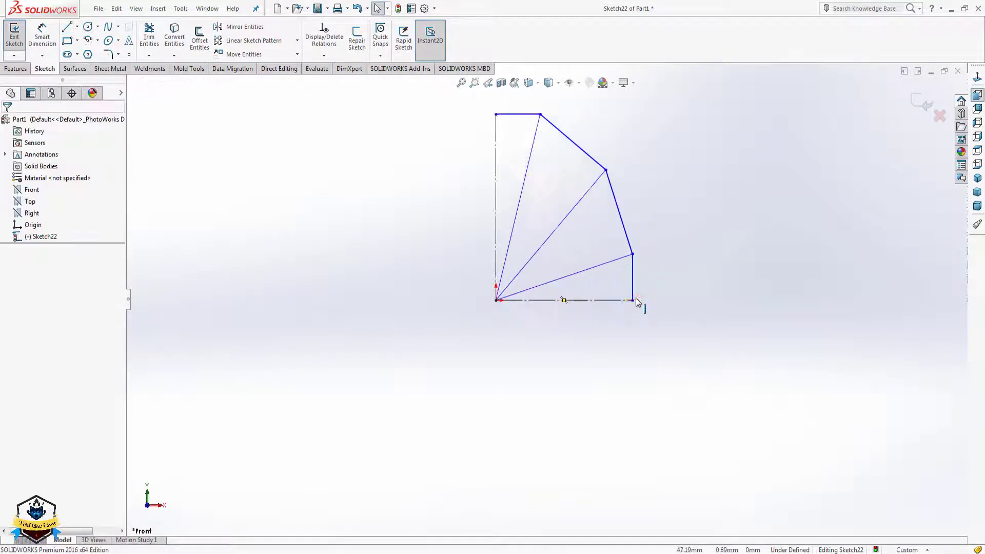
{"action": "left_click_drag", "start_coordinate": [590, 283], "coordinate": [515, 194]}
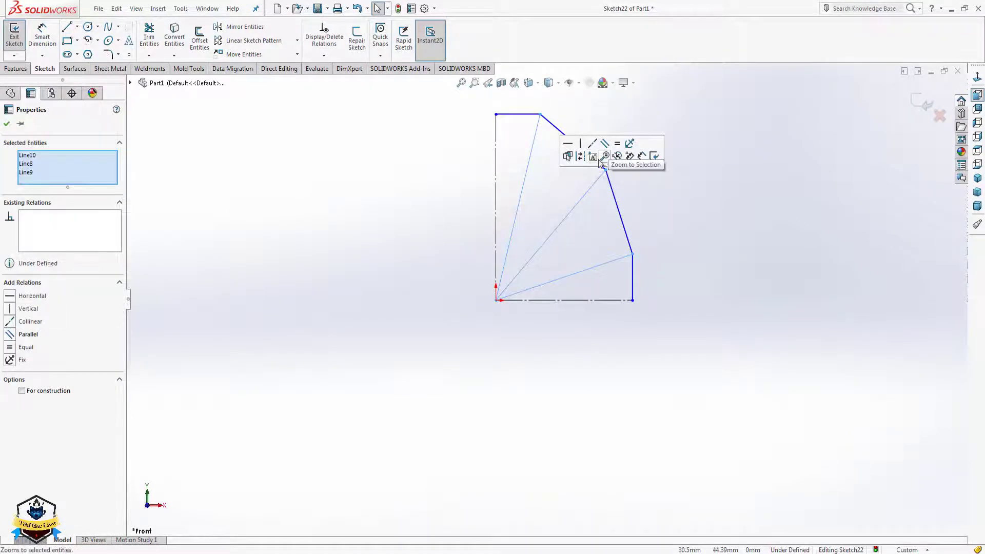
{"action": "left_click", "coordinate": [615, 157]}
{"action": "left_click", "coordinate": [598, 227]}
- Make two of the construction lines equal in length
{"action": "scroll", "coordinate": [661, 239], "scroll_direction": "down", "scroll_amount": 1}
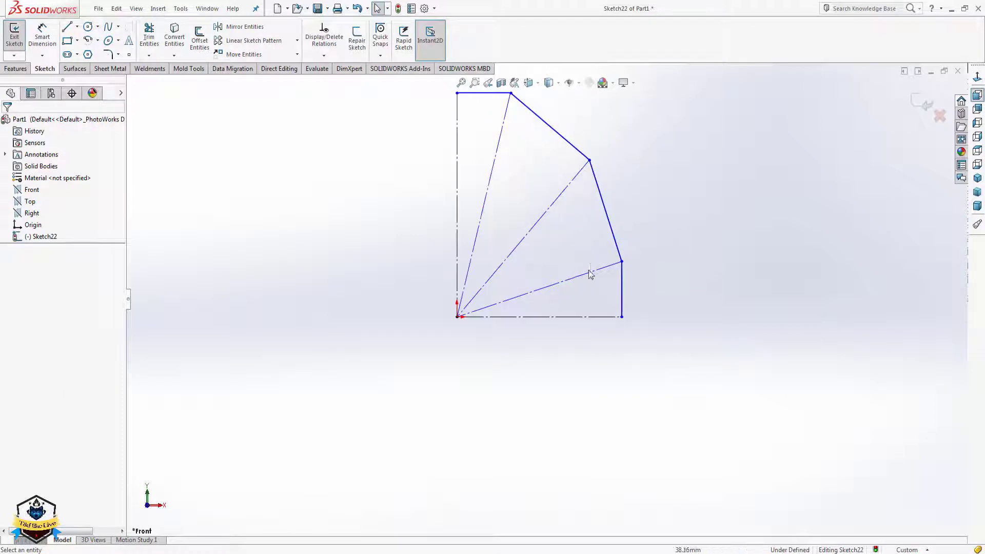
{"action": "left_click_drag", "start_coordinate": [579, 293], "coordinate": [540, 199]}
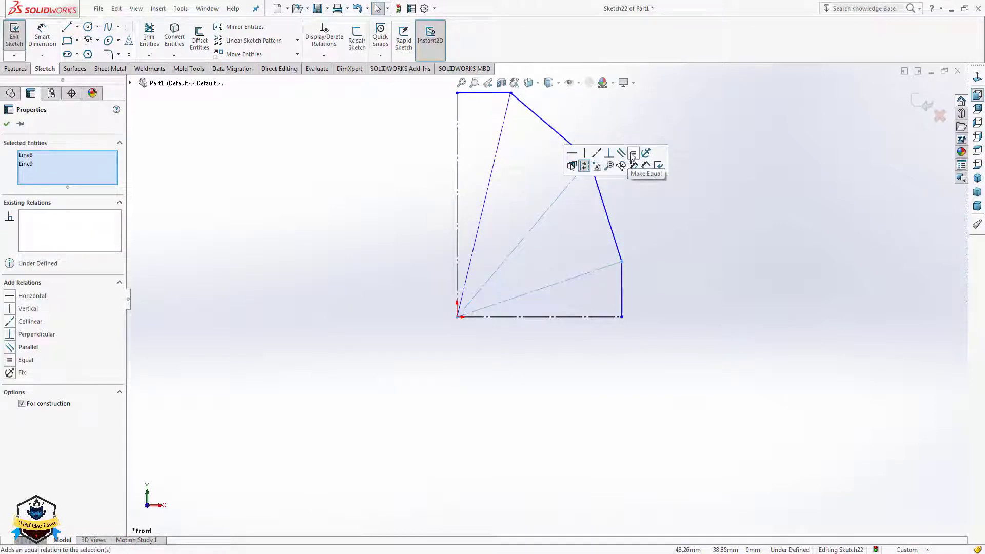
{"action": "left_click", "coordinate": [633, 159]}
{"action": "left_click", "coordinate": [655, 223]}
- Drag the corner between the angled edges up and right to reshape them
{"action": "left_click", "coordinate": [581, 194]}
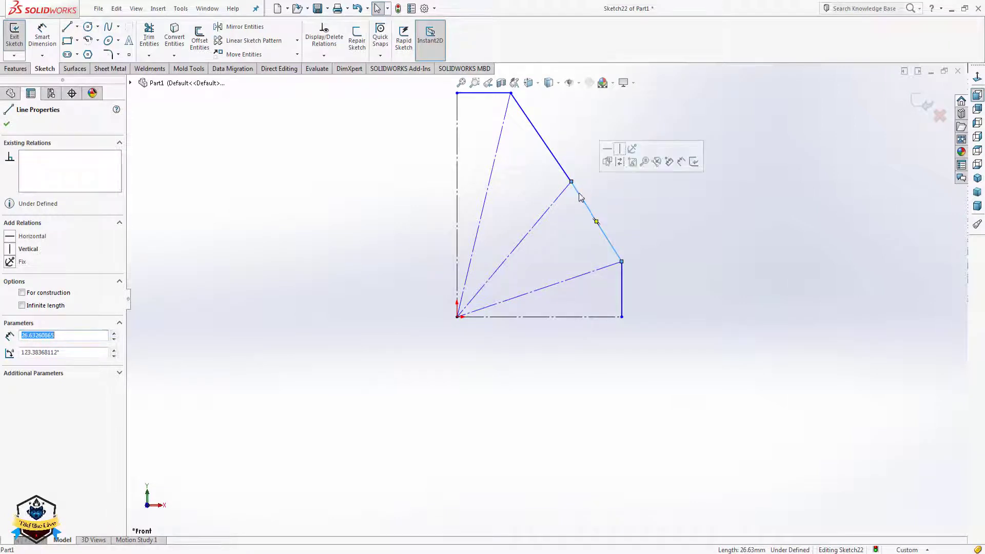
{"action": "left_click", "coordinate": [591, 196]}
{"action": "left_click_drag", "start_coordinate": [571, 182], "coordinate": [575, 176]}
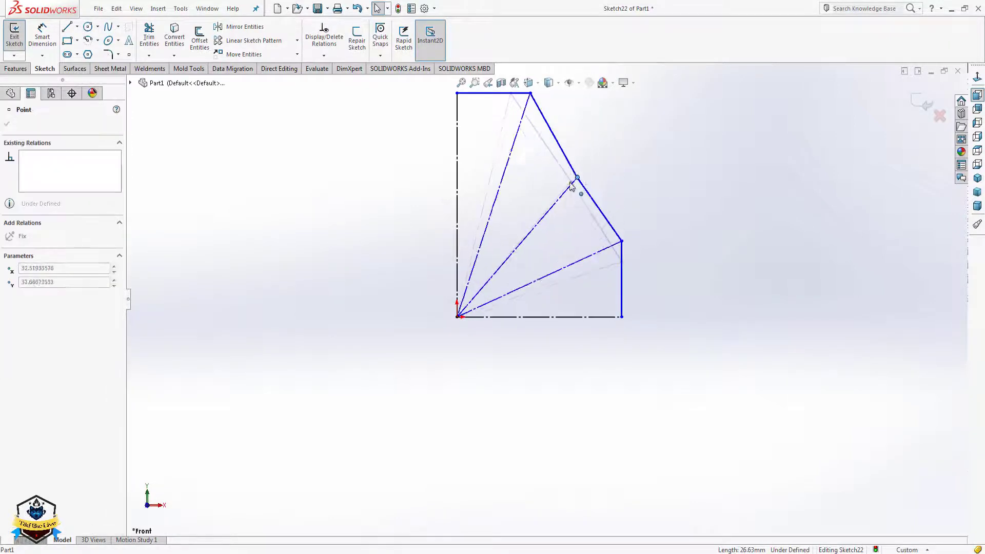
{"action": "left_click", "coordinate": [594, 203]}
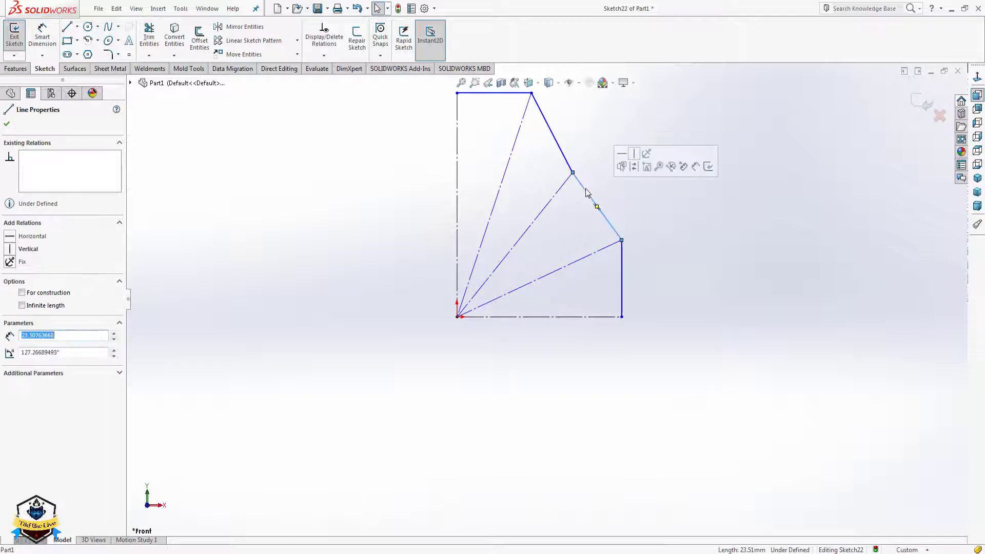
{"action": "left_click", "coordinate": [557, 192]}
{"action": "left_click", "coordinate": [528, 240]}
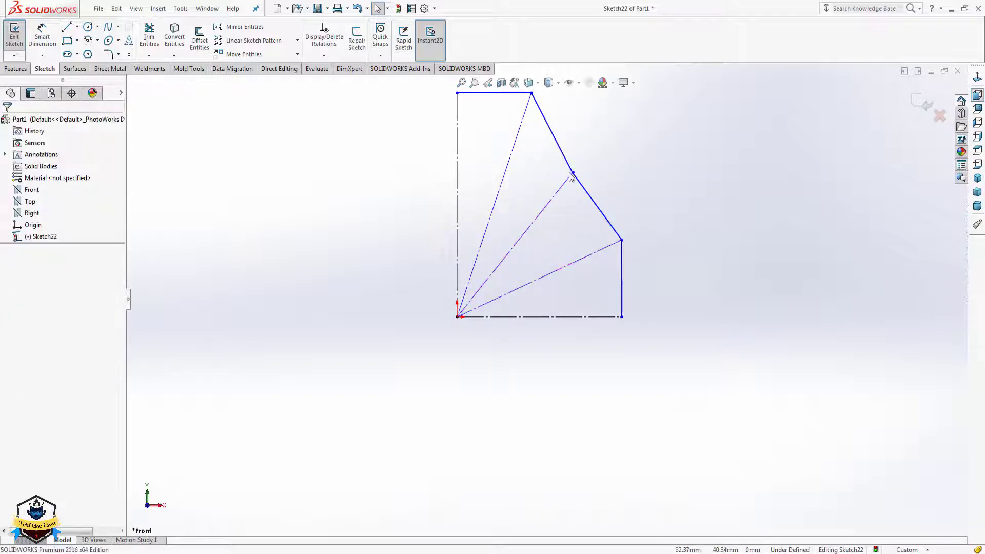
{"action": "mouse_move", "coordinate": [572, 173]}
{"action": "left_mouse_down"}
{"action": "mouse_move", "coordinate": [598, 149]}
{"action": "mouse_move", "coordinate": [591, 158]}
{"action": "left_mouse_up"}
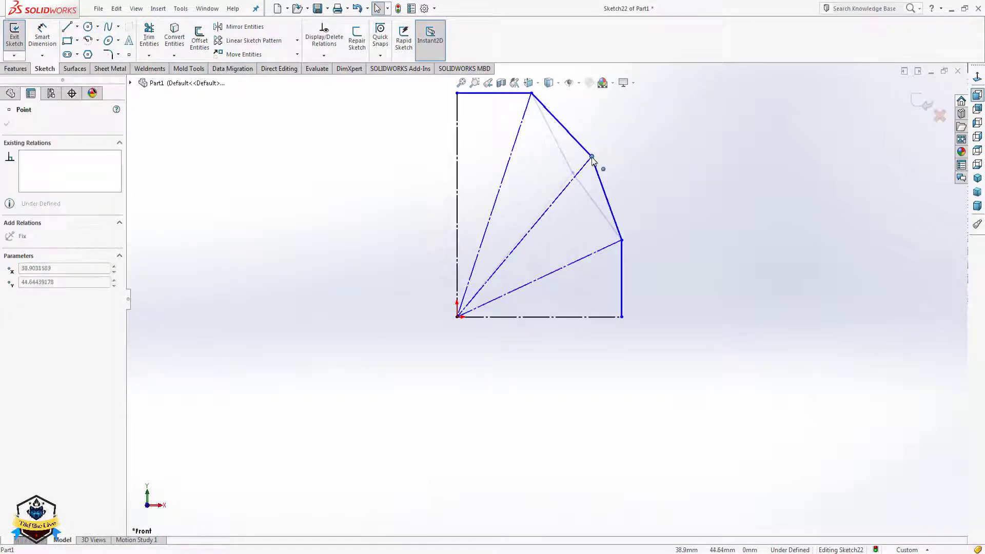
{"action": "left_click", "coordinate": [666, 334]}
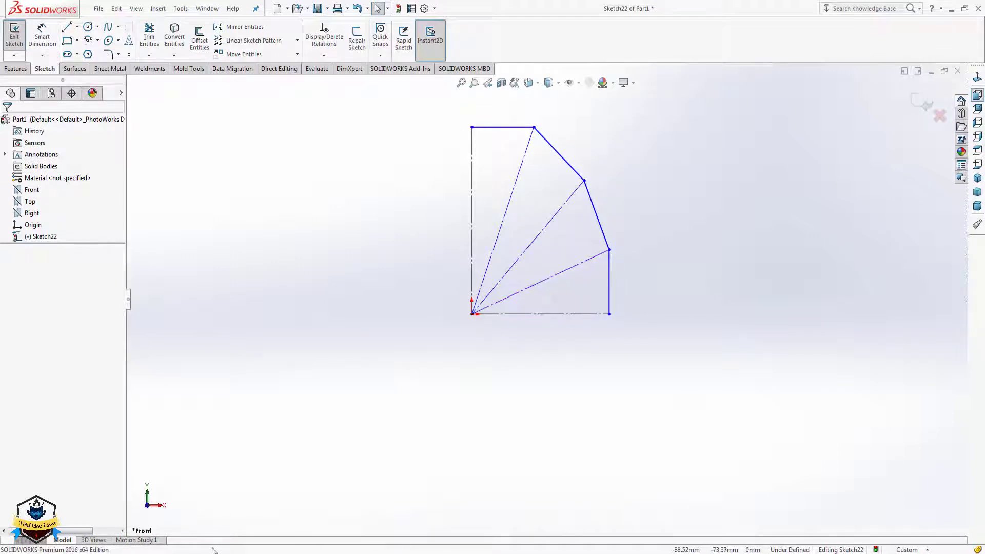
- Dimension the outline's bottom edge and left side to 600 each
{"action": "left_click", "coordinate": [237, 549]}
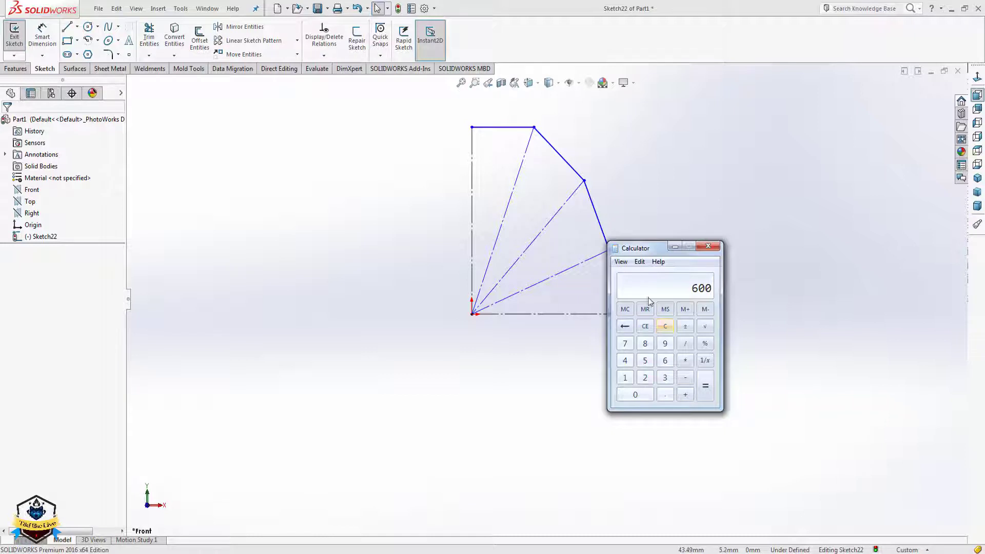
{"action": "left_click", "coordinate": [675, 247]}
{"action": "key", "text": "d"}
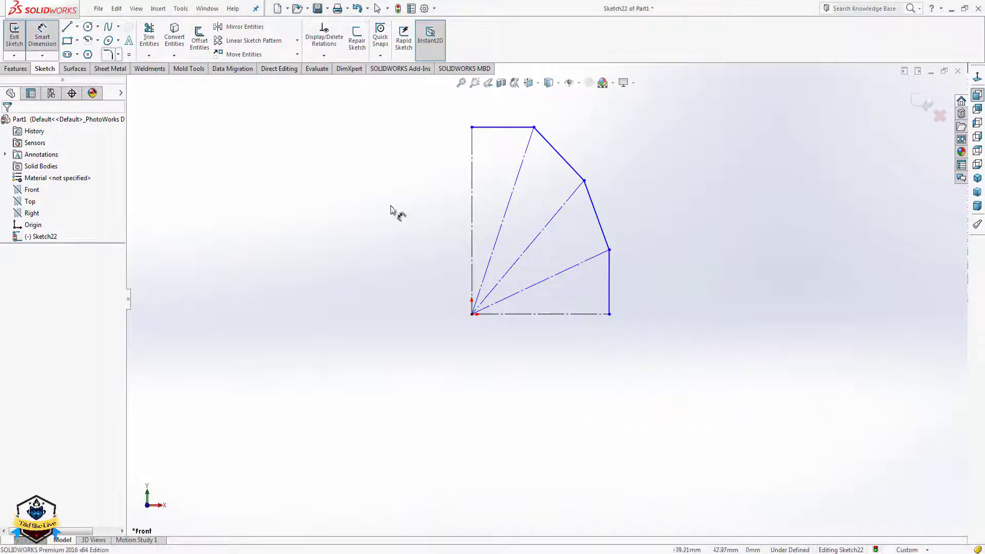
{"action": "left_click", "coordinate": [569, 321]}
{"action": "left_click", "coordinate": [556, 365]}
{"action": "type", "text": "600"}
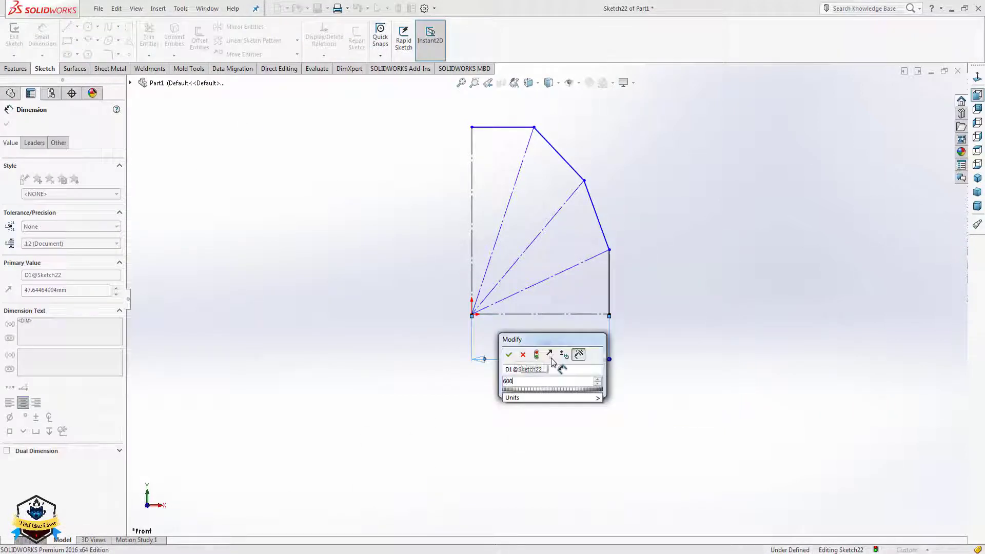
{"action": "key", "text": "Return"}
{"action": "left_click", "coordinate": [472, 216]}
{"action": "left_click", "coordinate": [416, 220]}
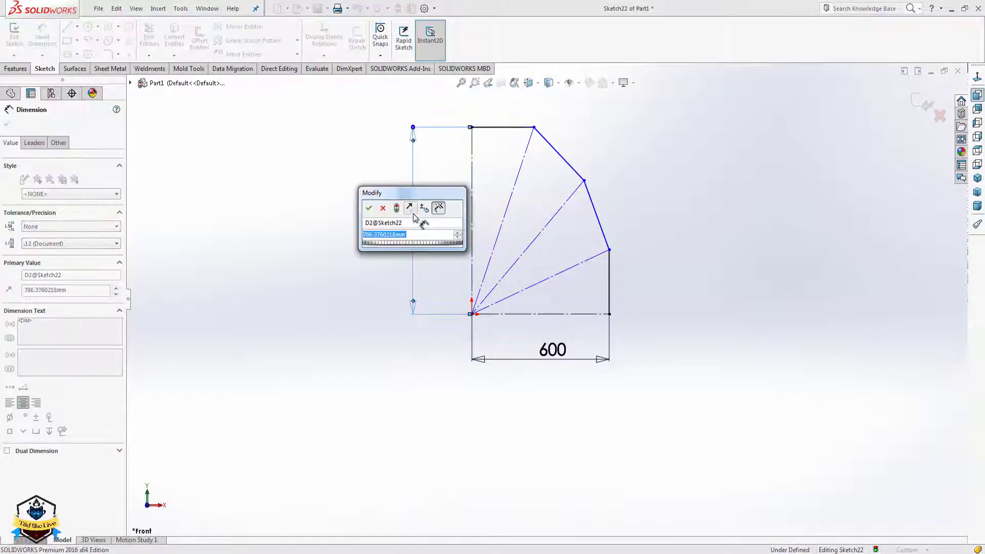
{"action": "type", "text": "600"}
{"action": "key", "text": "Return"}
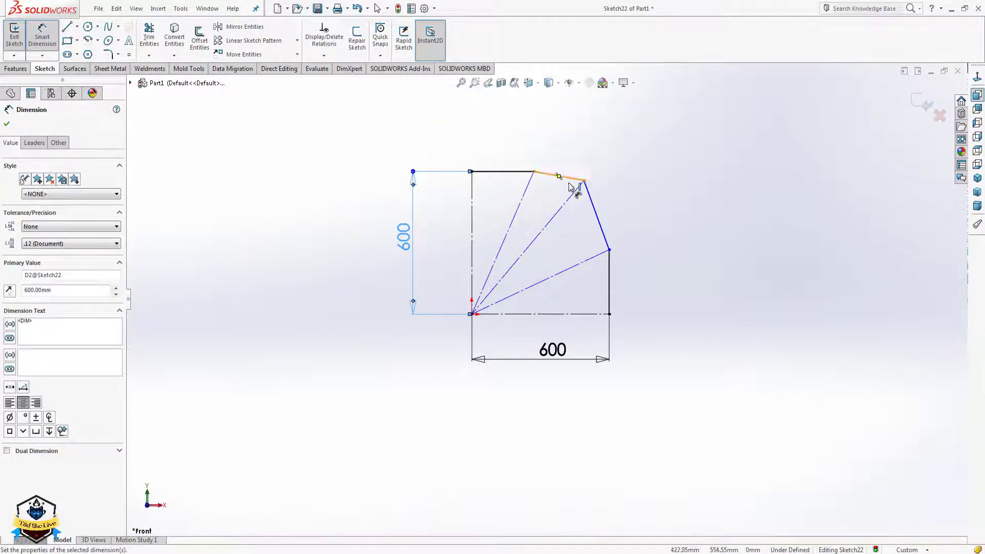
- Drag a bend point of the outline down, then pick the lower construction line for an angle
{"action": "scroll", "coordinate": [588, 193], "scroll_direction": "down", "scroll_amount": 2}
{"action": "key", "text": "Escape"}
{"action": "left_click_drag", "start_coordinate": [588, 192], "coordinate": [589, 219]}
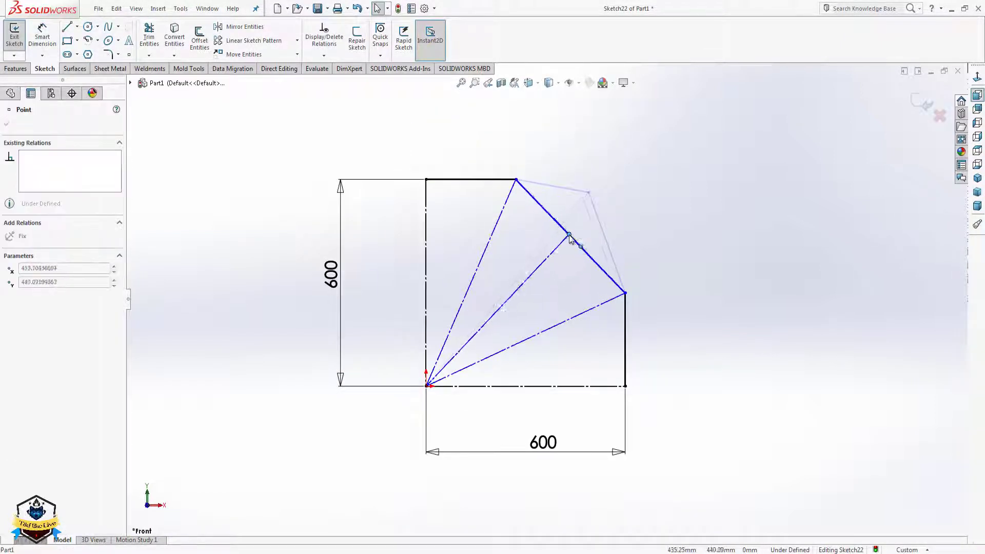
{"action": "left_click", "coordinate": [672, 303]}
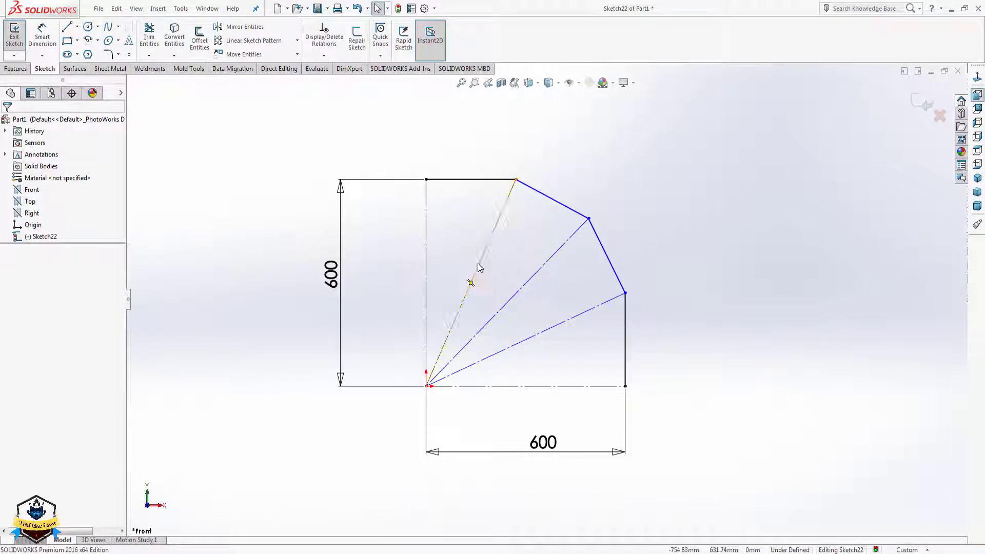
{"action": "left_click", "coordinate": [599, 307]}
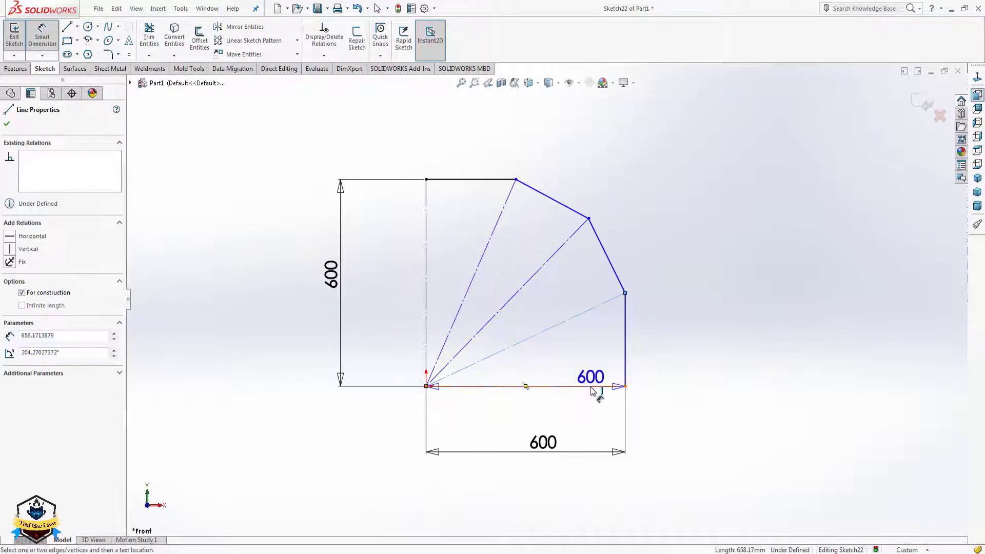
- Dimension the construction lines at 15° from the bottom edge and 30° between them
{"action": "left_click", "coordinate": [589, 386]}
{"action": "left_click", "coordinate": [587, 350]}
{"action": "type", "text": "15"}
{"action": "key", "text": "Return"}
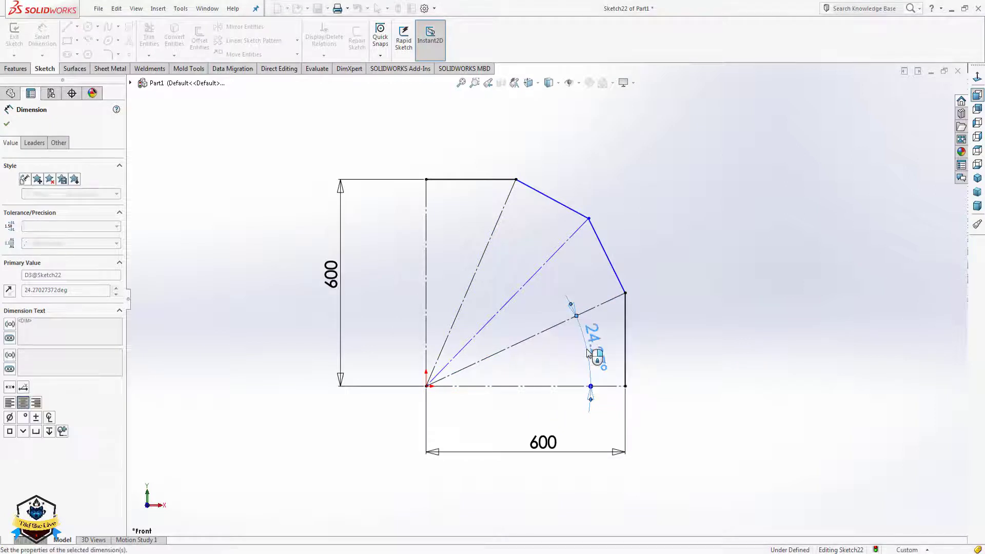
{"action": "left_click", "coordinate": [568, 250]}
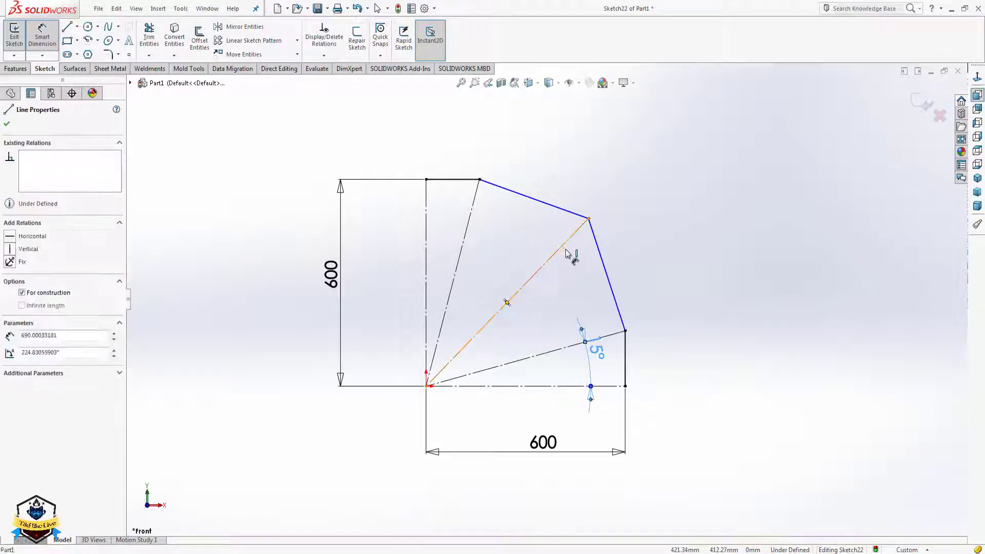
{"action": "left_click", "coordinate": [579, 343]}
{"action": "left_click", "coordinate": [568, 314]}
{"action": "type", "text": "30"}
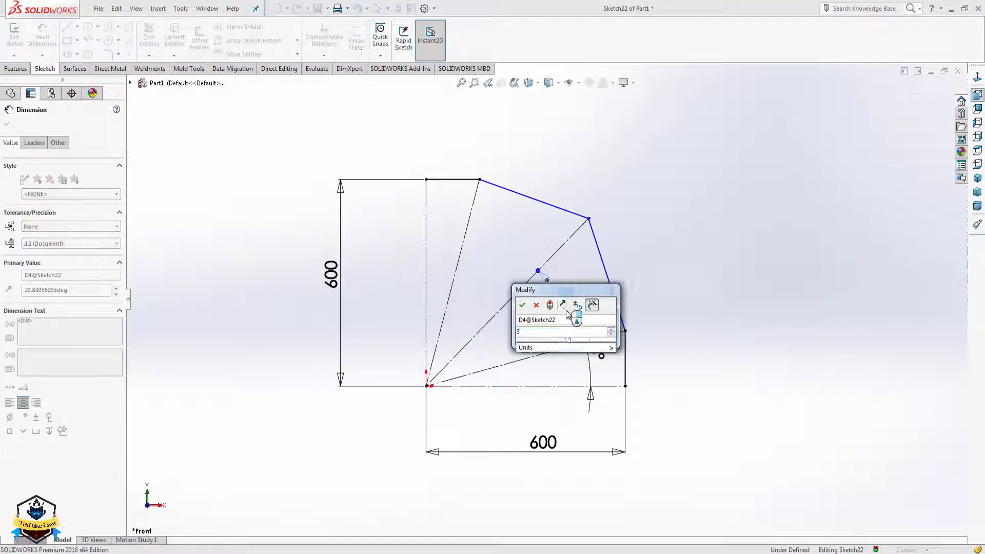
{"action": "key", "text": "Return"}
- Make the diagonal and 15° construction lines equal, then tidy the 15° label
{"action": "key", "text": "Escape"}
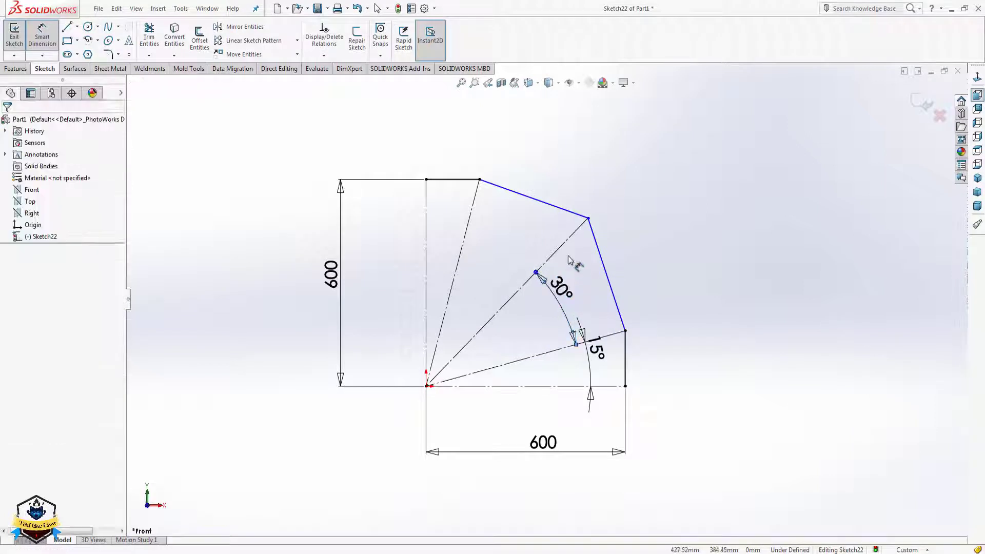
{"action": "left_click", "coordinate": [580, 226]}
{"action": "left_click", "coordinate": [613, 335], "text": "ctrl"}
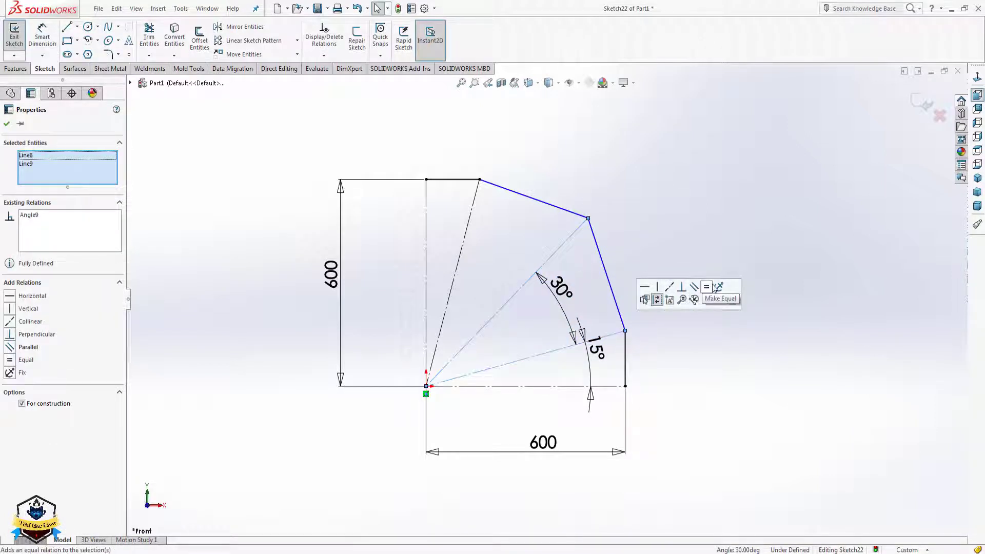
{"action": "left_click", "coordinate": [707, 288]}
{"action": "left_click", "coordinate": [639, 226]}
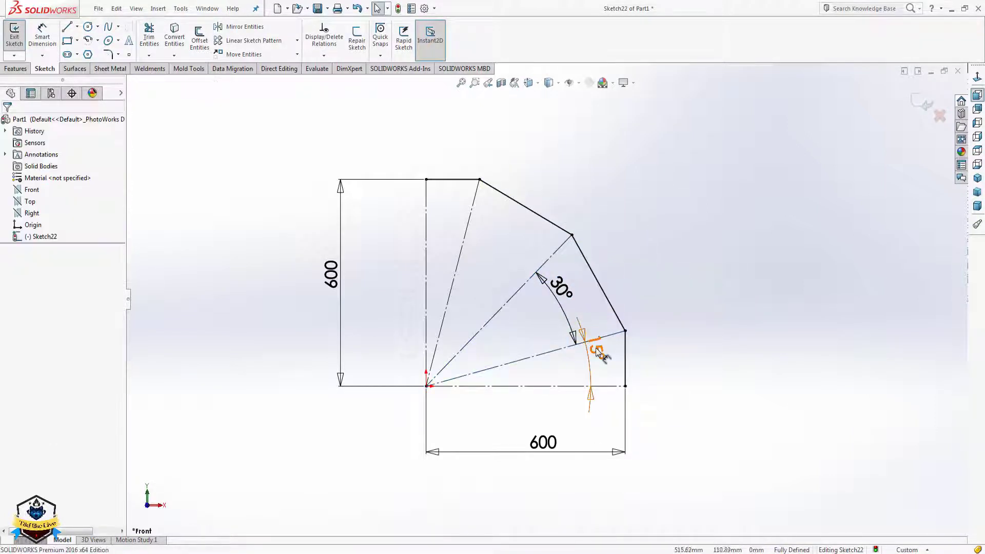
{"action": "left_click_drag", "start_coordinate": [595, 353], "coordinate": [587, 371]}
{"action": "left_click", "coordinate": [525, 285]}
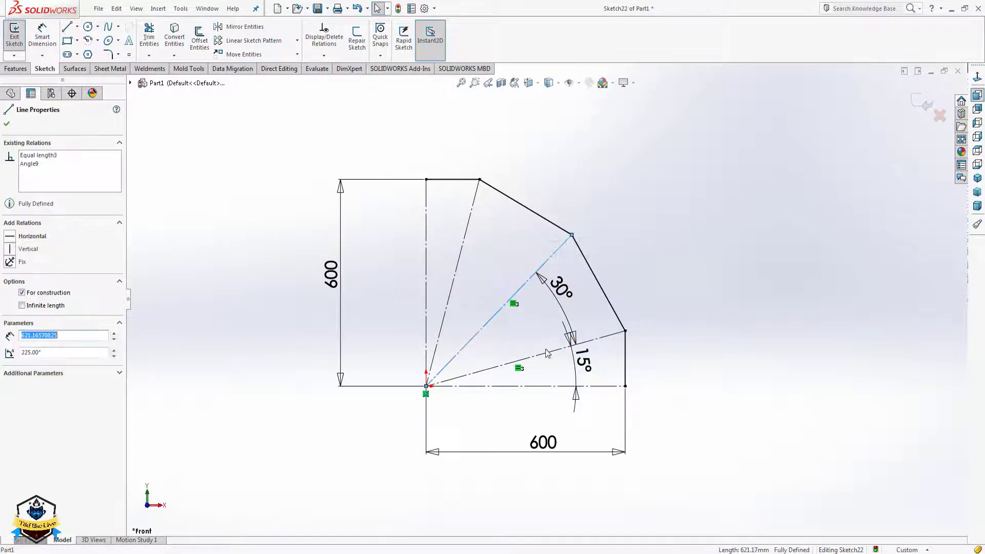
{"action": "left_click", "coordinate": [675, 232]}
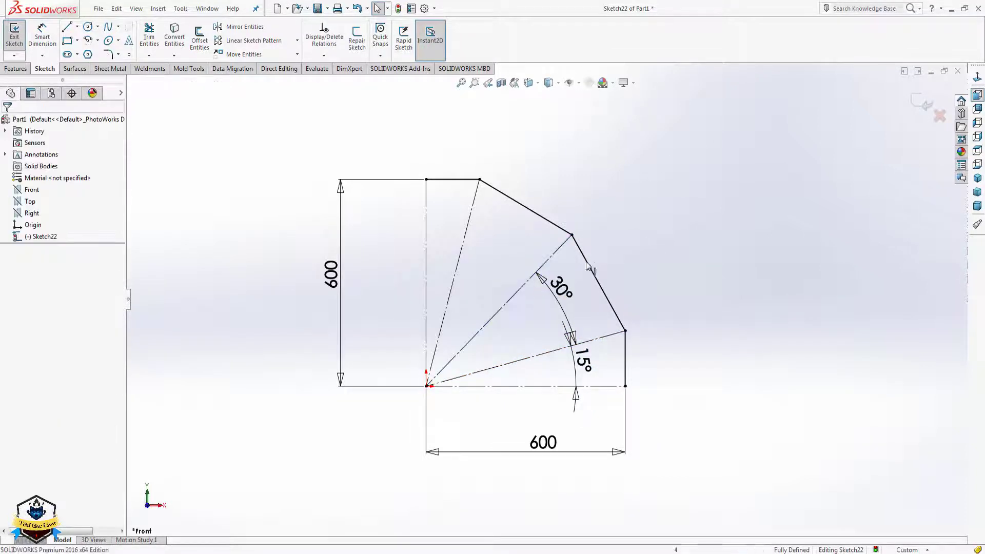
{"action": "left_click", "coordinate": [16, 69]}
- Set up a sweep with a 500 mm circular profile along the elbow sketch path
{"action": "left_click", "coordinate": [90, 29]}
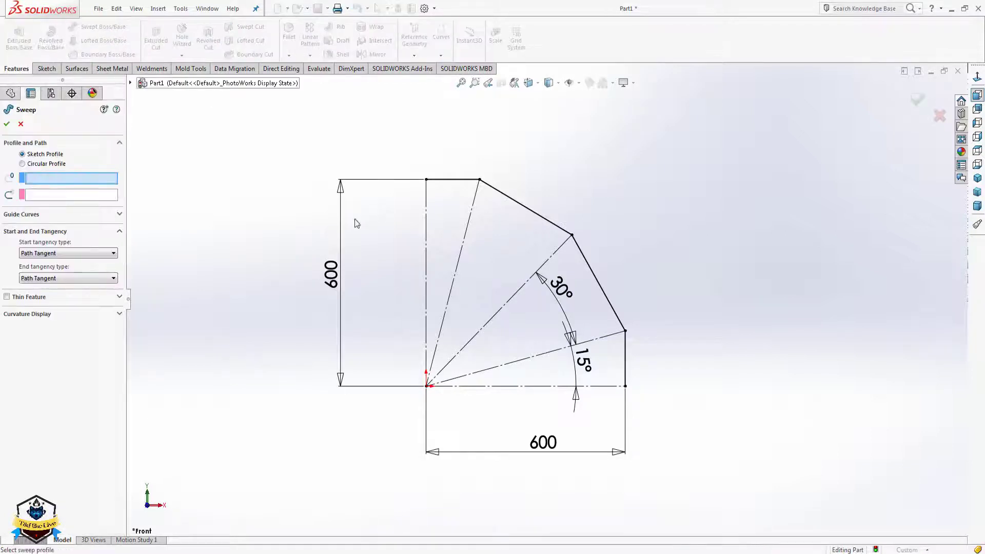
{"action": "left_click", "coordinate": [47, 163]}
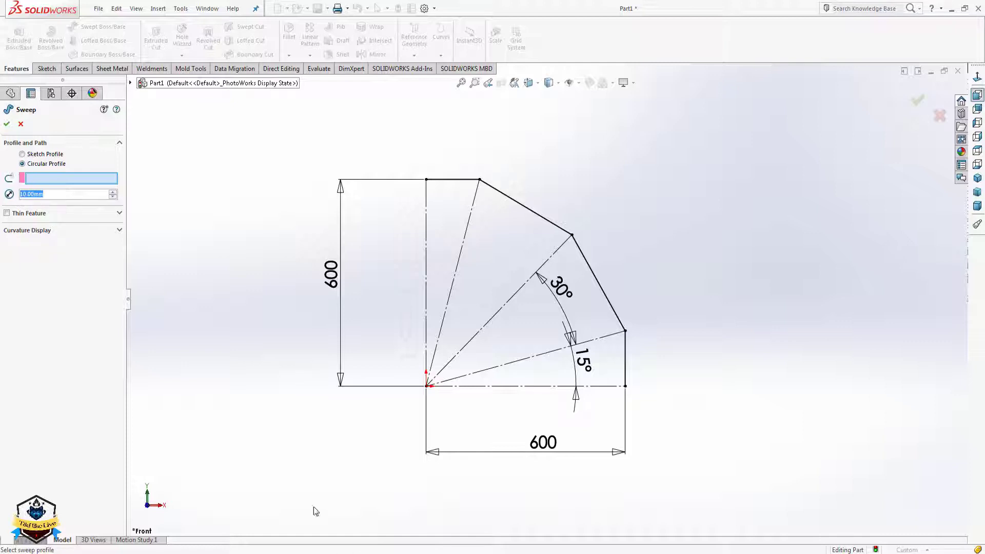
{"action": "key", "text": "alt+Tab"}
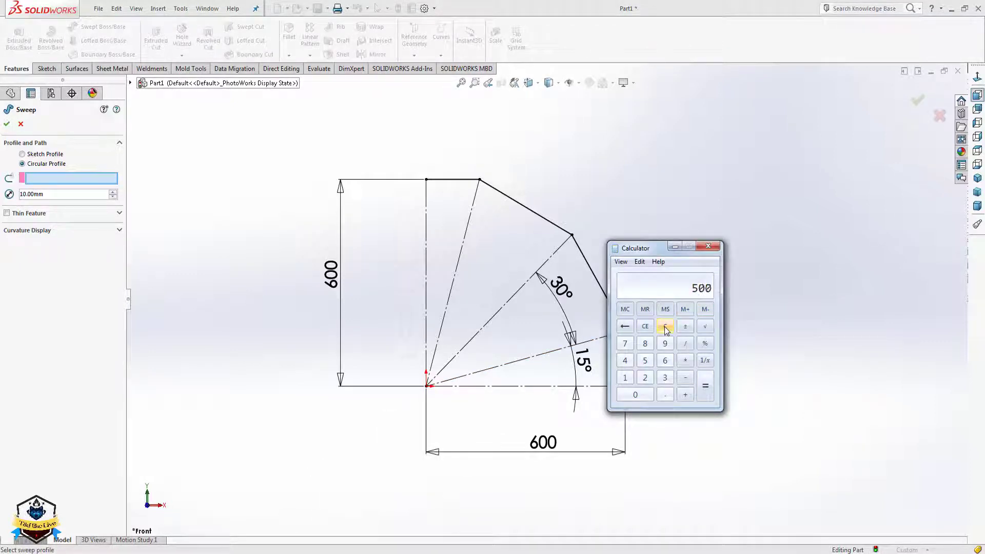
{"action": "left_click", "coordinate": [675, 246]}
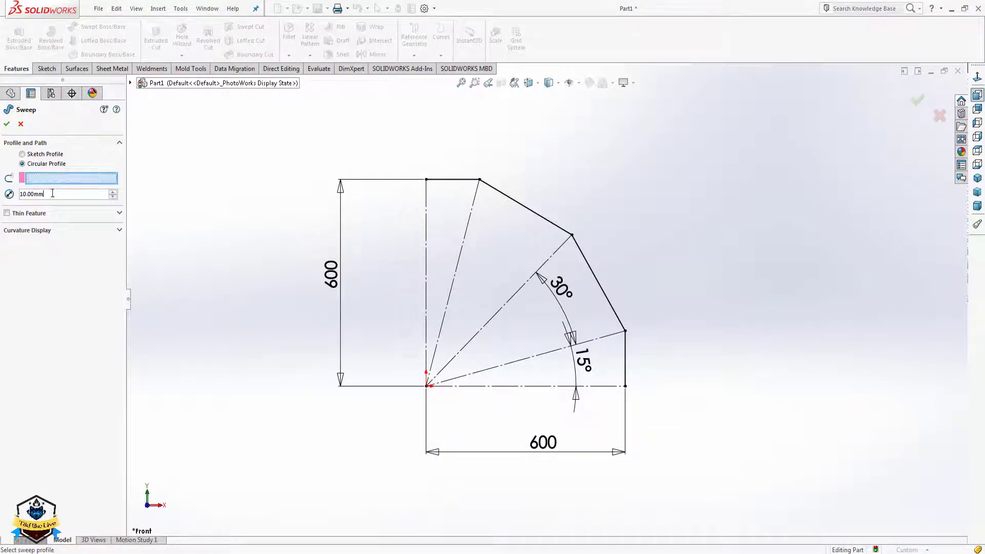
{"action": "type", "text": "500"}
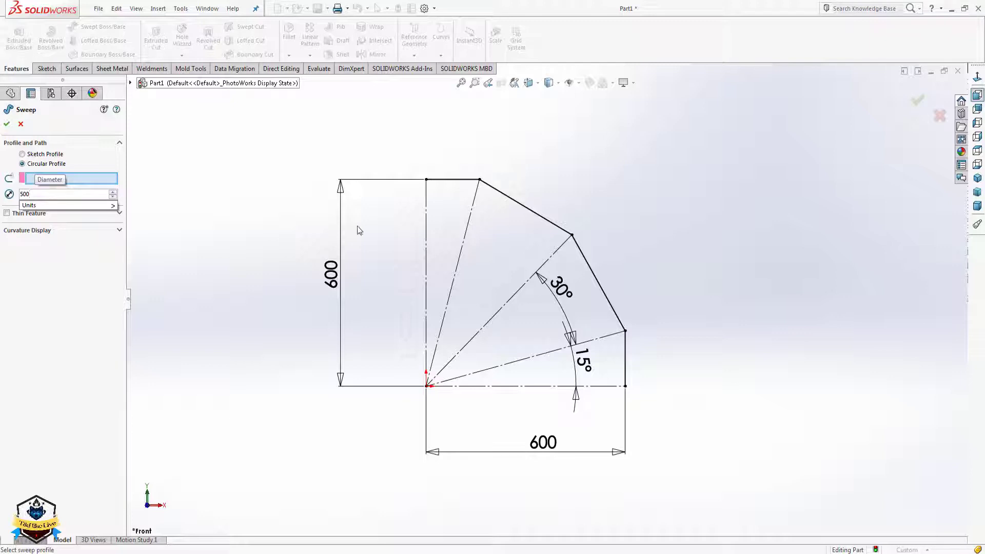
{"action": "left_click", "coordinate": [97, 181]}
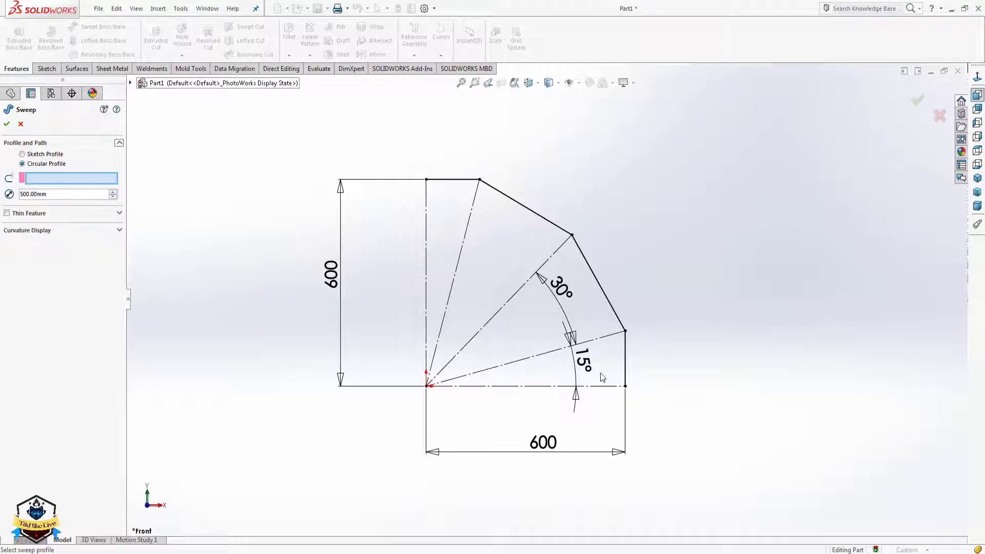
{"action": "left_click", "coordinate": [626, 371]}
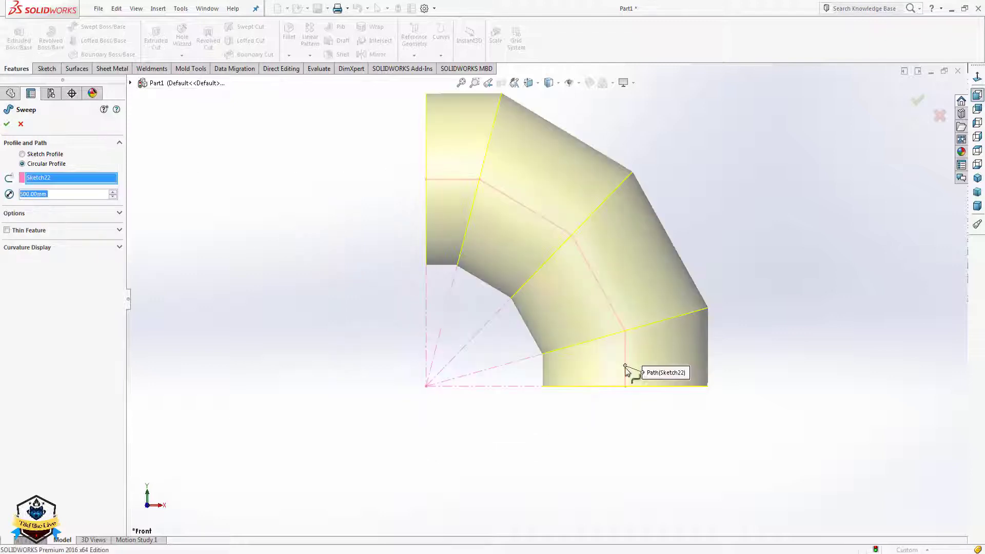
- Make the sweep a 5 mm thin wall, check its direction, and confirm it
{"action": "left_click", "coordinate": [6, 231]}
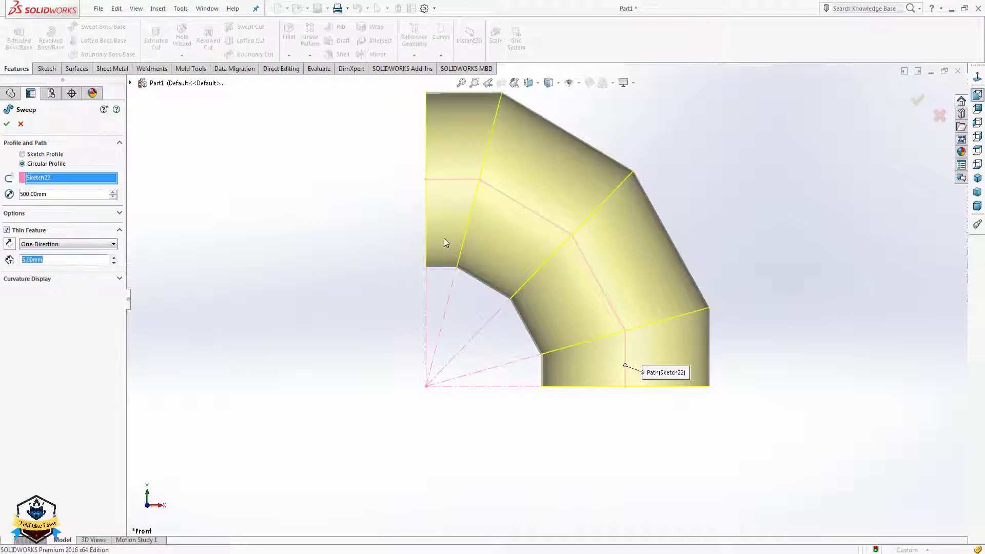
{"action": "middle_click_drag", "start_coordinate": [446, 242], "coordinate": [390, 287]}
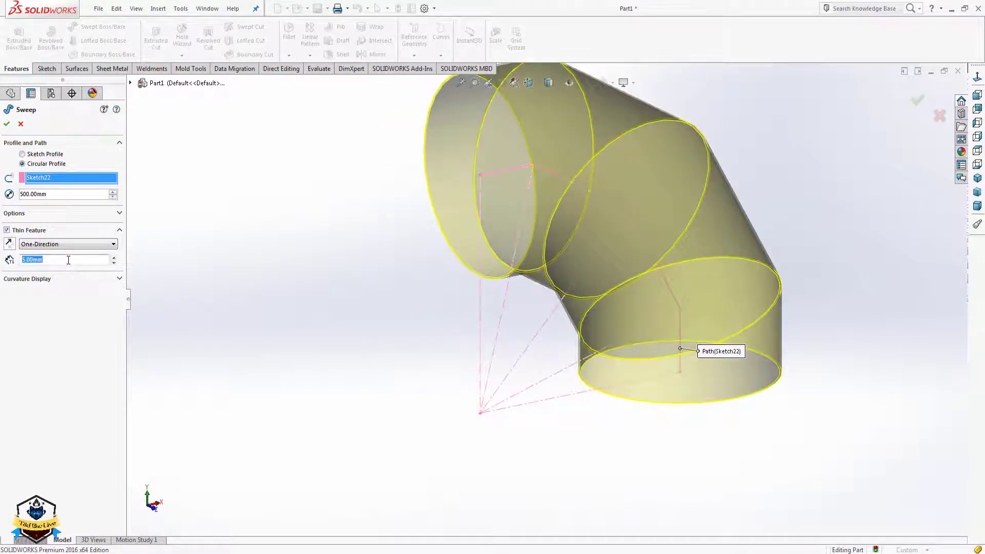
{"action": "scroll", "coordinate": [533, 217], "scroll_direction": "down", "scroll_amount": 3}
{"action": "scroll", "coordinate": [584, 180], "scroll_direction": "up", "scroll_amount": 3}
{"action": "scroll", "coordinate": [584, 180], "scroll_direction": "down", "scroll_amount": 2}
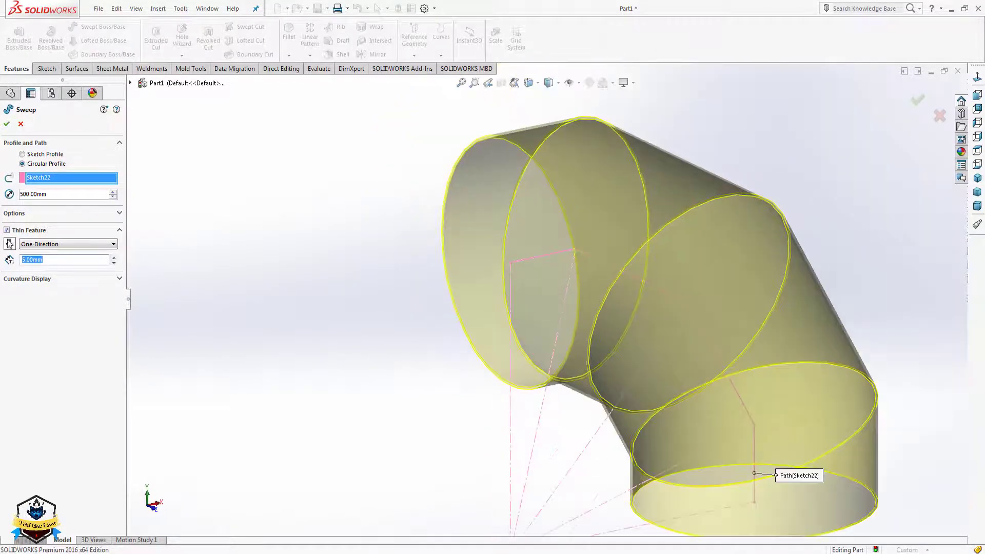
{"action": "left_click", "coordinate": [9, 244]}
{"action": "left_click", "coordinate": [9, 244]}
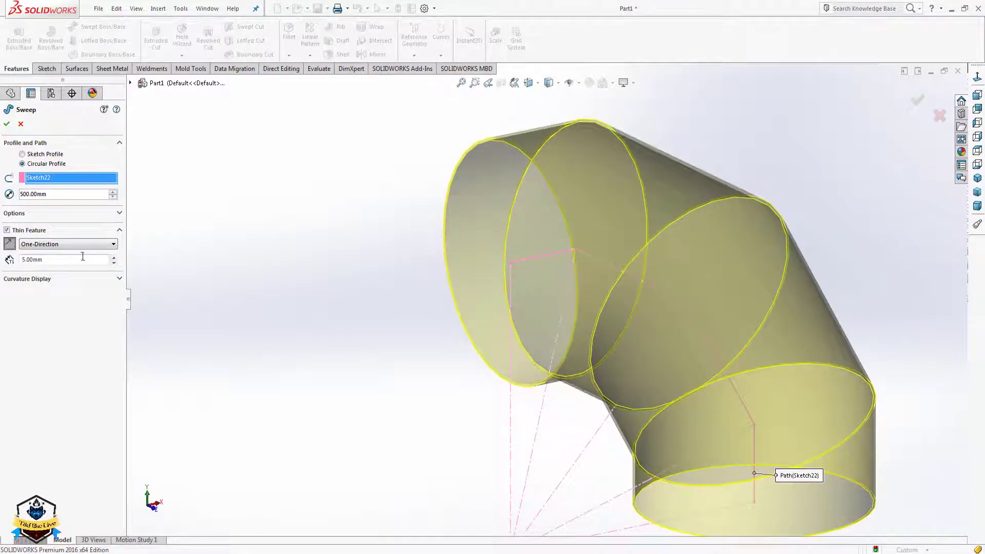
{"action": "left_click", "coordinate": [7, 123]}
- Sketch a circle of about 490 radius centred on the origin on the Front plane
{"action": "scroll", "coordinate": [542, 292], "scroll_direction": "up", "scroll_amount": 4}
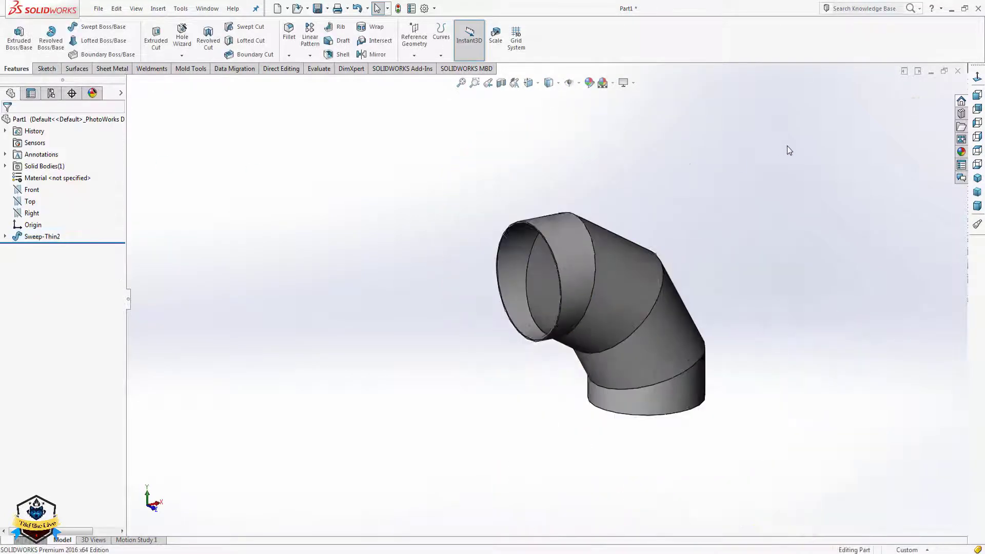
{"action": "left_click", "coordinate": [977, 178]}
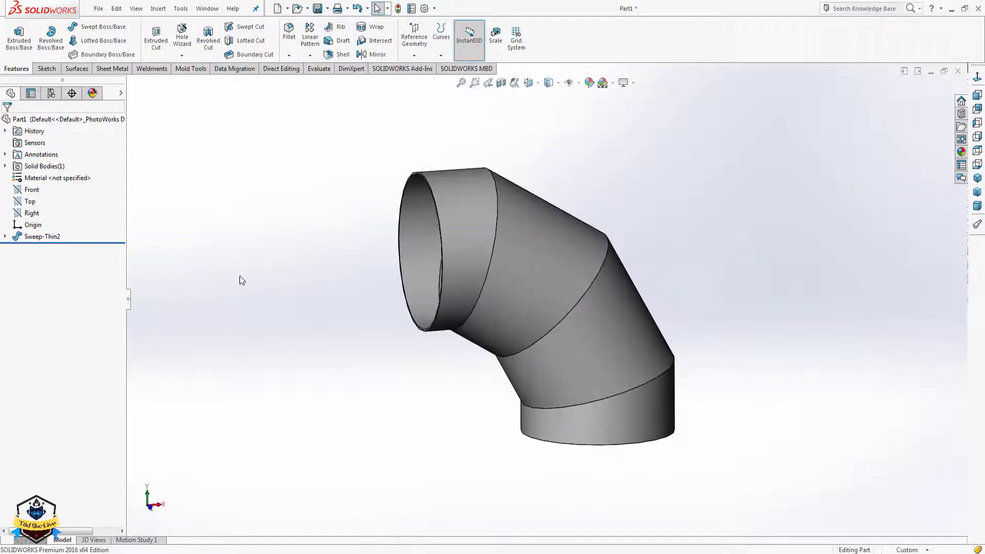
{"action": "left_click", "coordinate": [29, 190]}
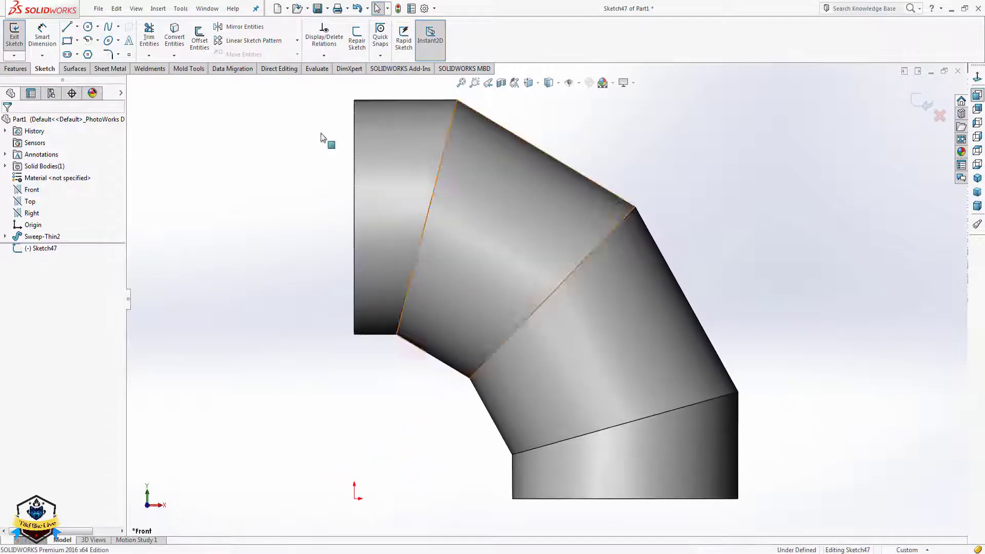
{"action": "left_click", "coordinate": [88, 26]}
{"action": "left_click", "coordinate": [354, 498]}
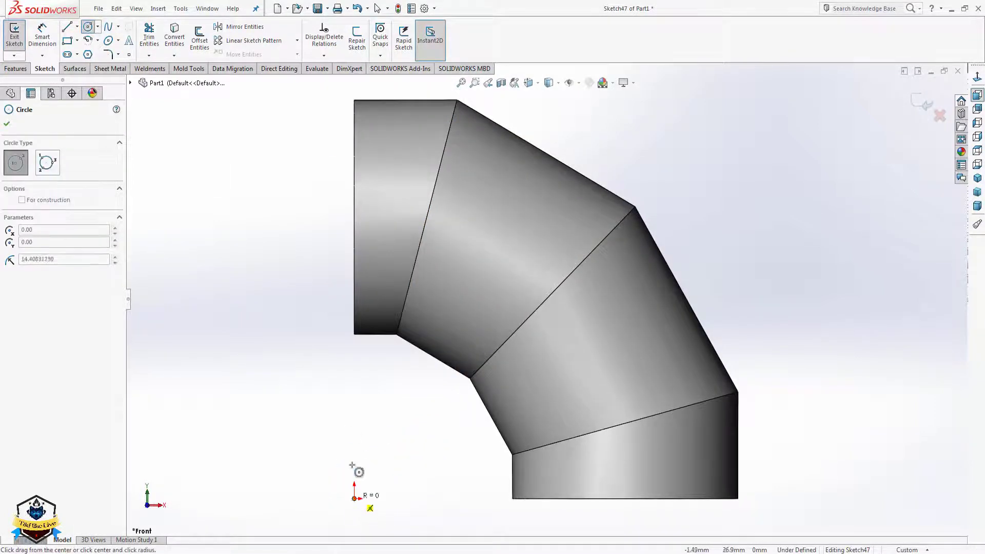
{"action": "left_click", "coordinate": [259, 265]}
{"action": "key", "text": "Escape"}
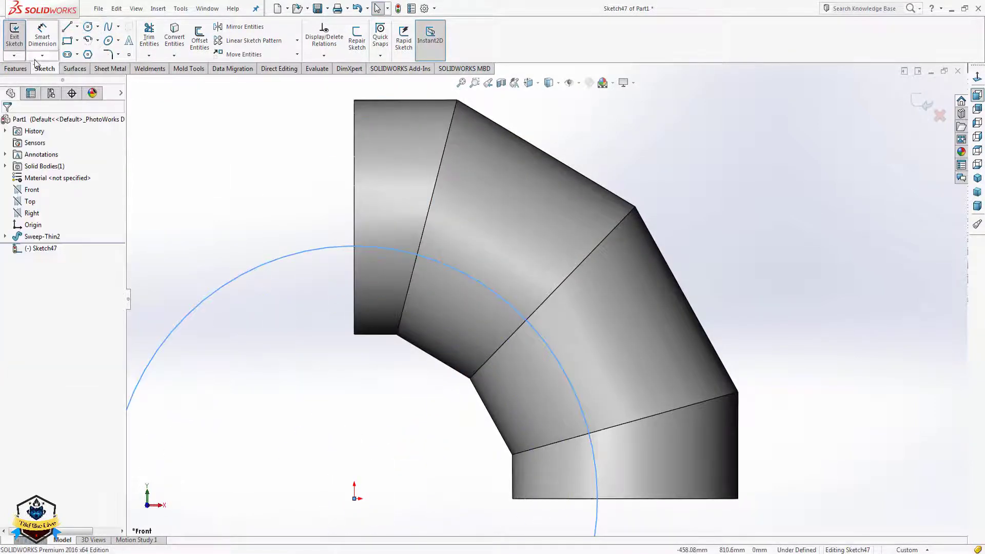
- Extrude-cut the circle Mid Plane at 0.5 mm depth through the elbow
{"action": "left_click", "coordinate": [15, 68]}
{"action": "left_click", "coordinate": [156, 35]}
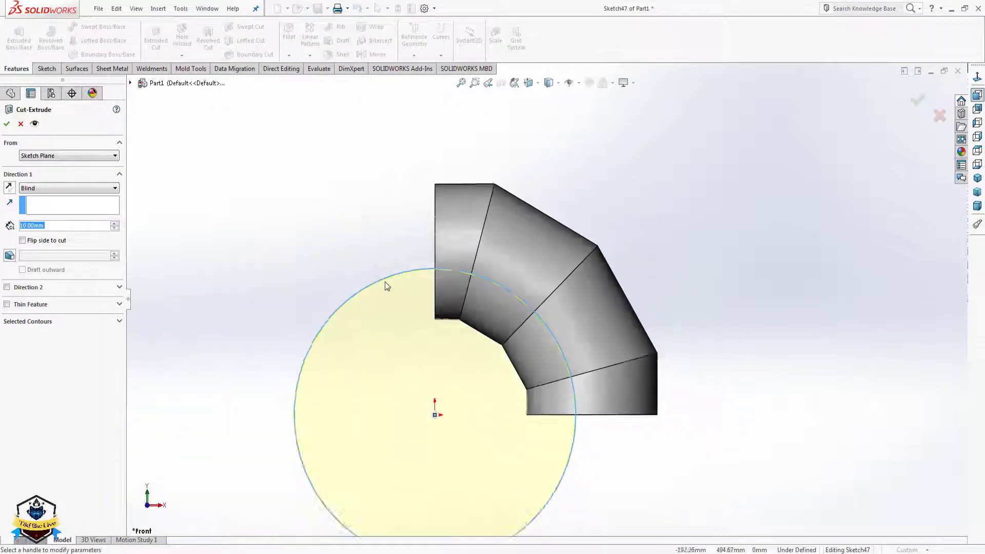
{"action": "left_click", "coordinate": [39, 189]}
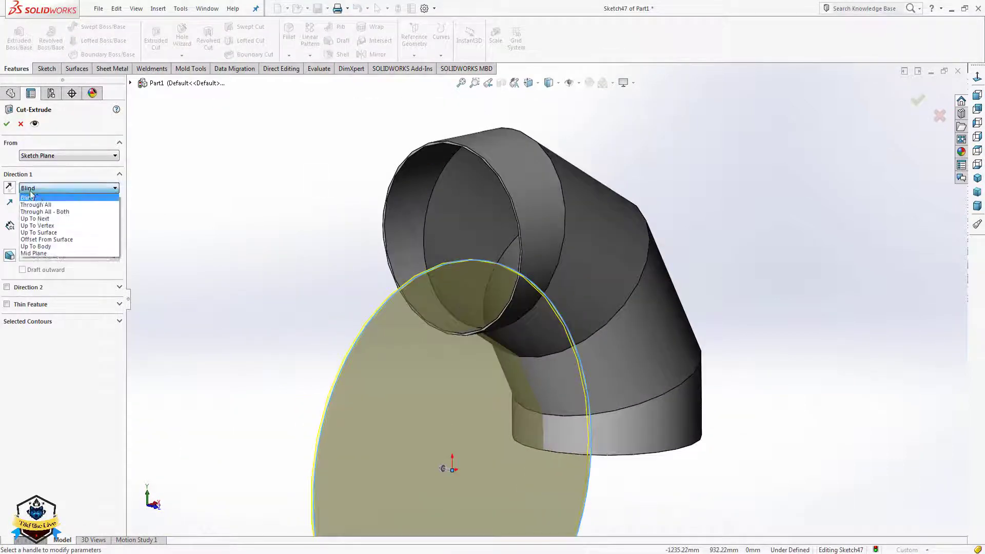
{"action": "left_click", "coordinate": [56, 255]}
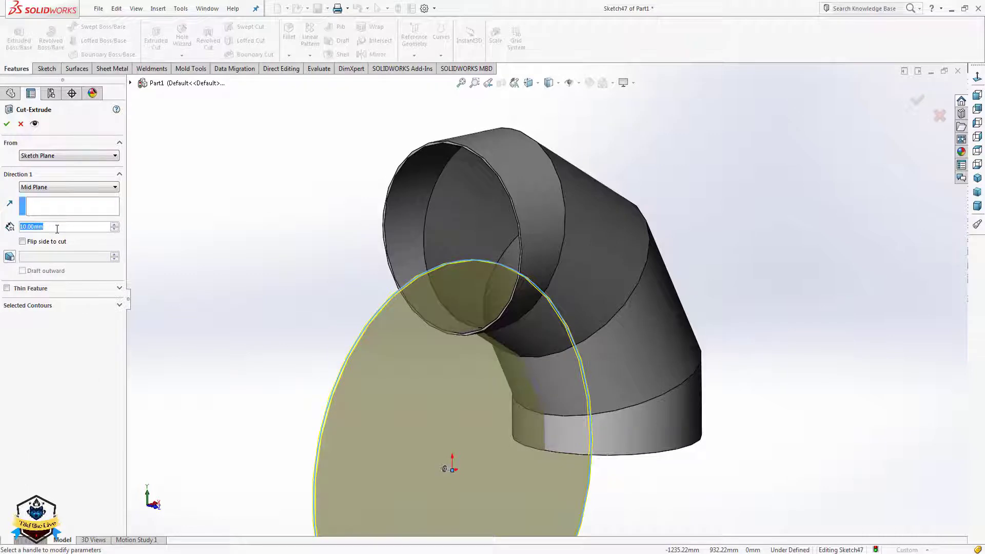
{"action": "type", "text": "0.5"}
{"action": "mouse_move", "coordinate": [46, 237]}
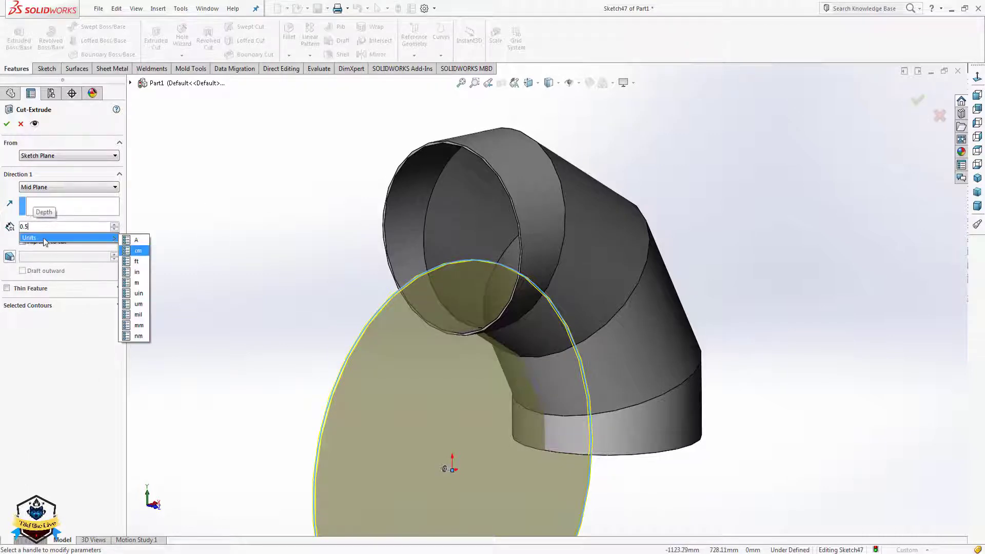
{"action": "key", "text": "Return"}
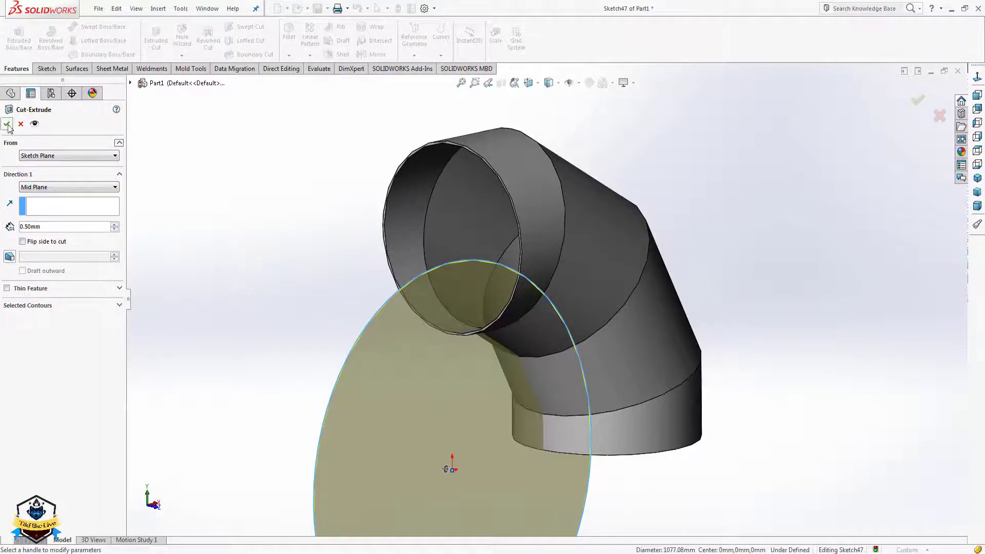
{"action": "left_click", "coordinate": [8, 125]}
{"action": "scroll", "coordinate": [536, 378], "scroll_direction": "down", "scroll_amount": 3}
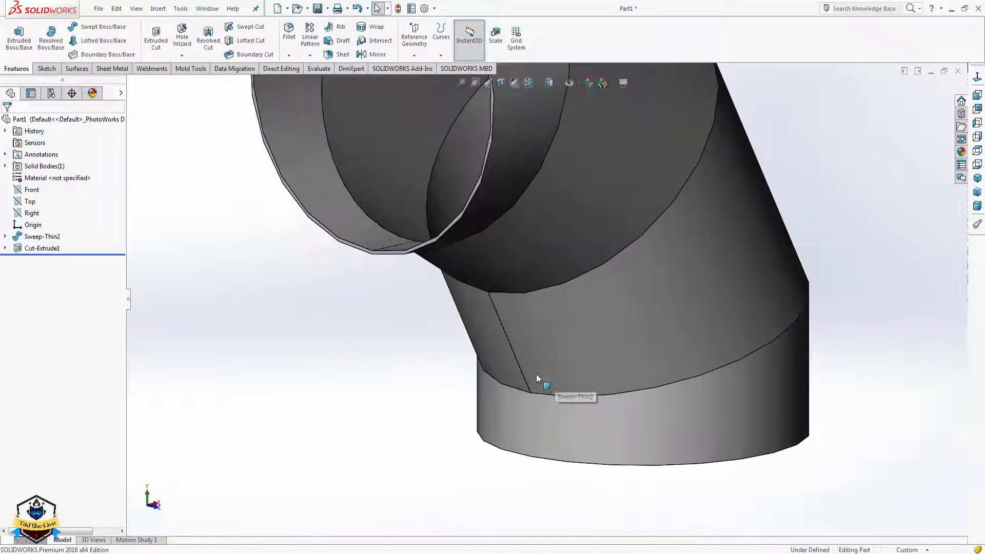
{"action": "mouse_move", "coordinate": [537, 378]}
{"action": "middle_mouse_down"}
{"action": "mouse_move", "coordinate": [585, 293]}
{"action": "mouse_move", "coordinate": [532, 216]}
{"action": "mouse_move", "coordinate": [554, 221]}
{"action": "mouse_move", "coordinate": [518, 146]}
{"action": "mouse_move", "coordinate": [513, 214]}
{"action": "mouse_move", "coordinate": [441, 390]}
{"action": "middle_mouse_up"}
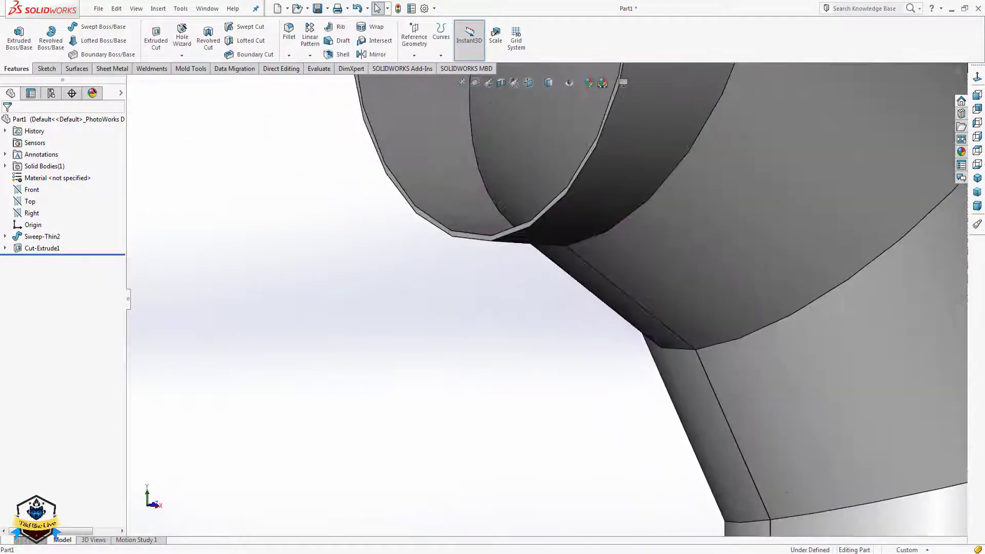
{"action": "left_click", "coordinate": [977, 178]}
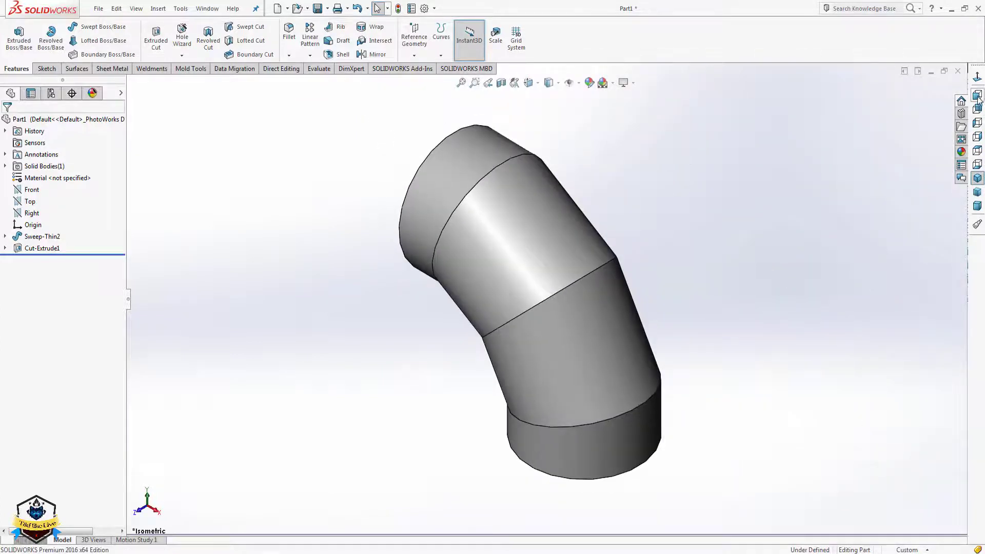
{"action": "left_click", "coordinate": [978, 96]}
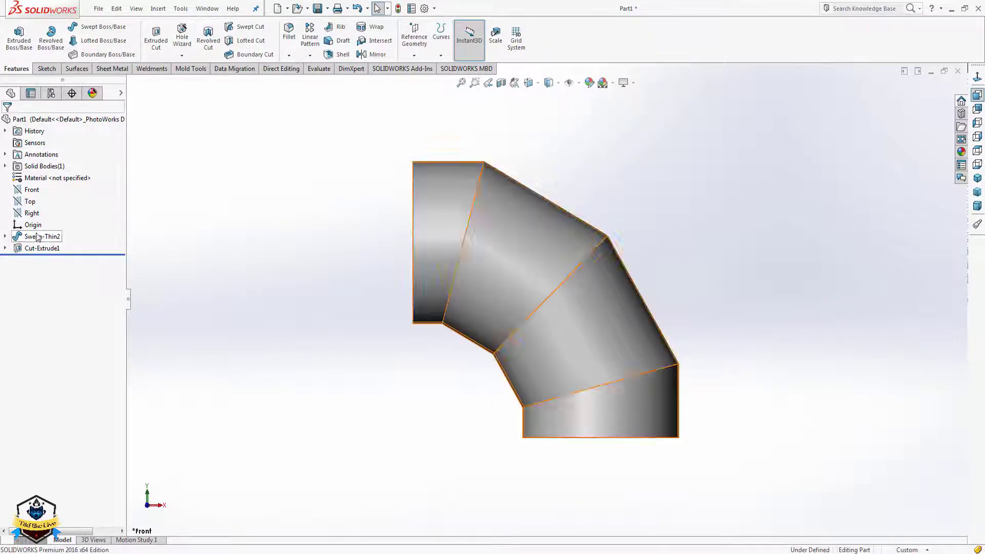
- Start a sketch on the Front plane and draw a circle centred on the origin
{"action": "left_click", "coordinate": [30, 191]}
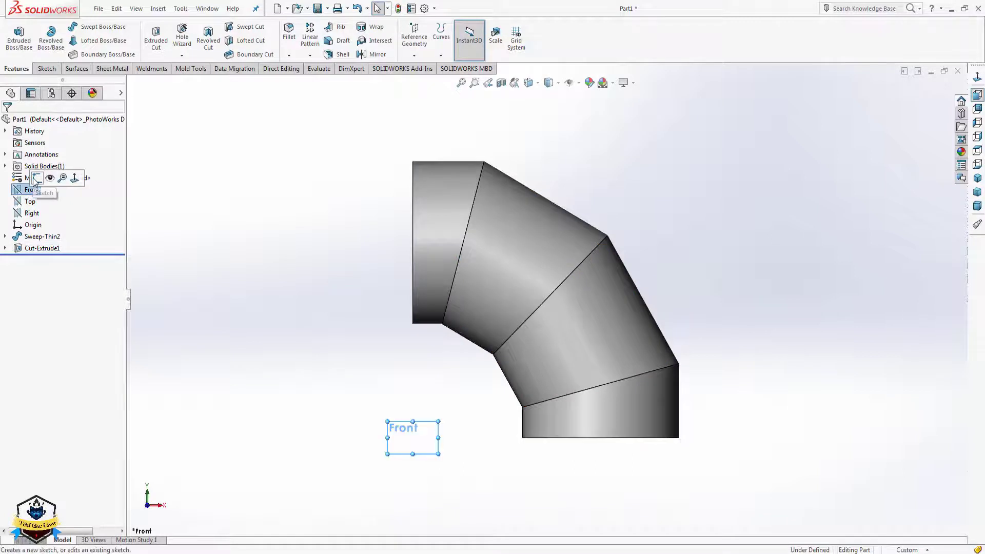
{"action": "left_click", "coordinate": [37, 181]}
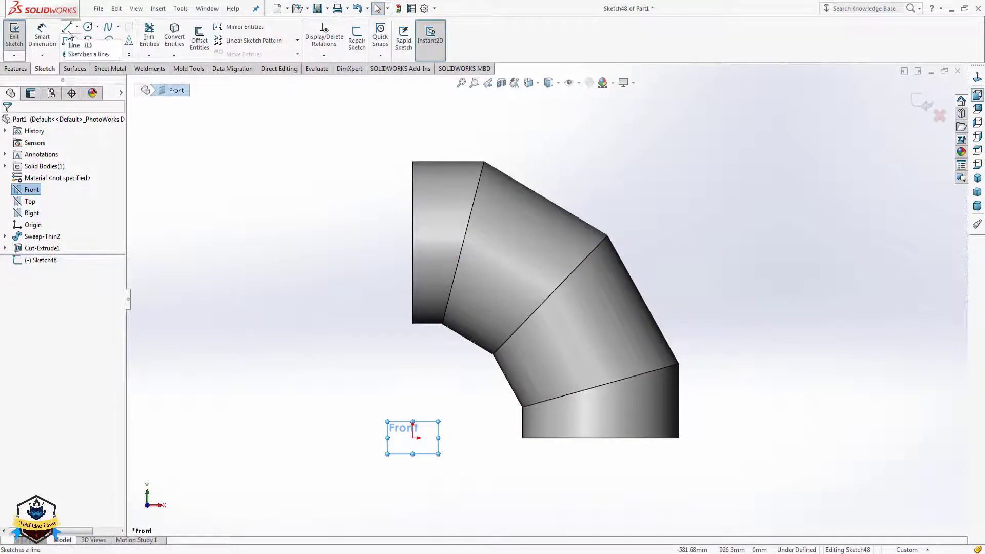
{"action": "left_click", "coordinate": [88, 26]}
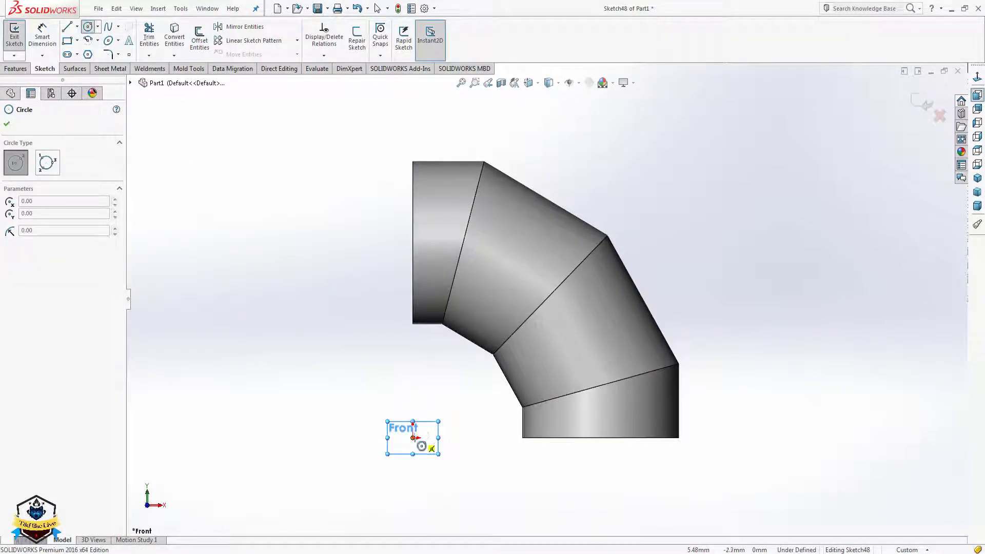
{"action": "left_click", "coordinate": [413, 437]}
{"action": "left_click", "coordinate": [418, 373]}
{"action": "key", "text": "Escape"}
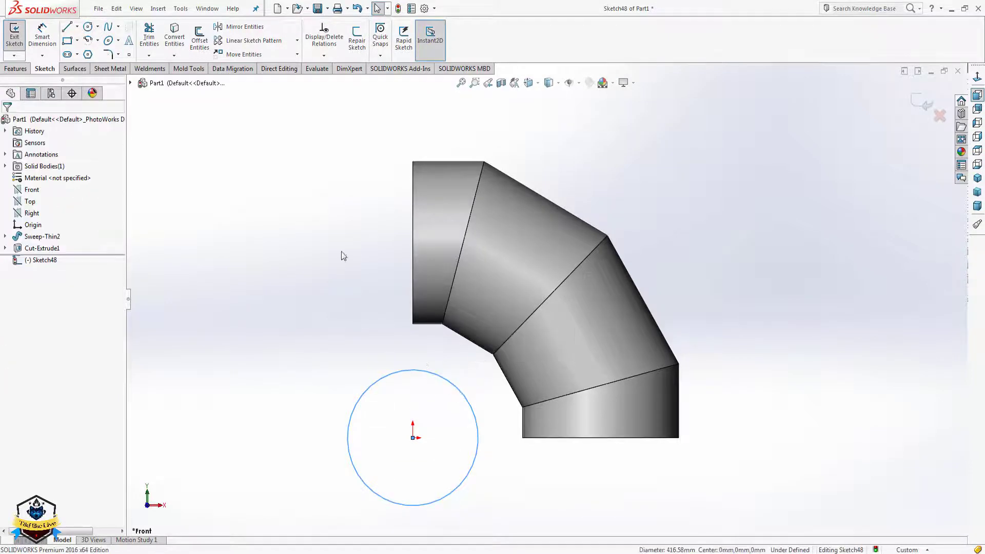
{"action": "left_click", "coordinate": [343, 255]}
- Draw three lines from inside the circle out past the upper, middle and lower seams
{"action": "left_click", "coordinate": [486, 141]}
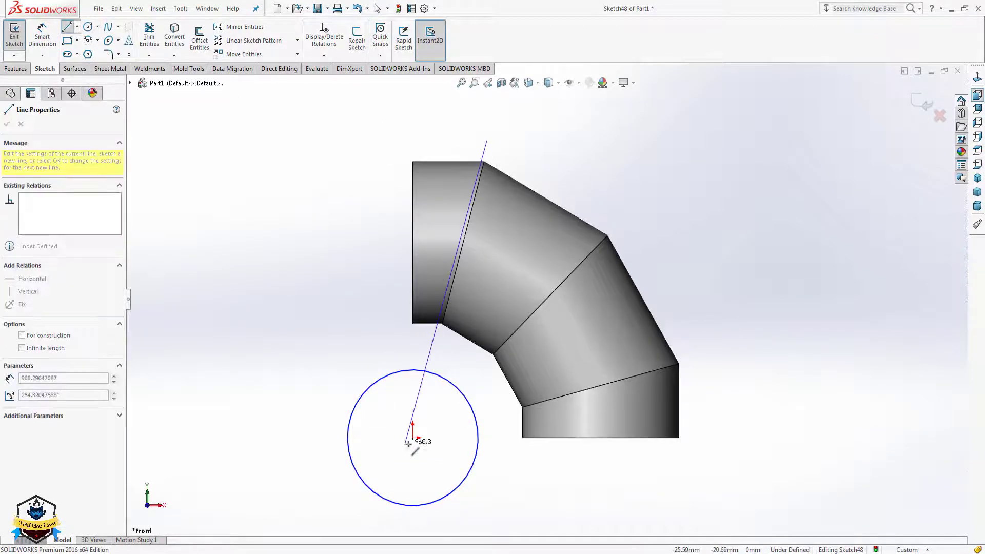
{"action": "left_click", "coordinate": [418, 437]}
{"action": "key", "text": "Escape"}
{"action": "key", "text": "l"}
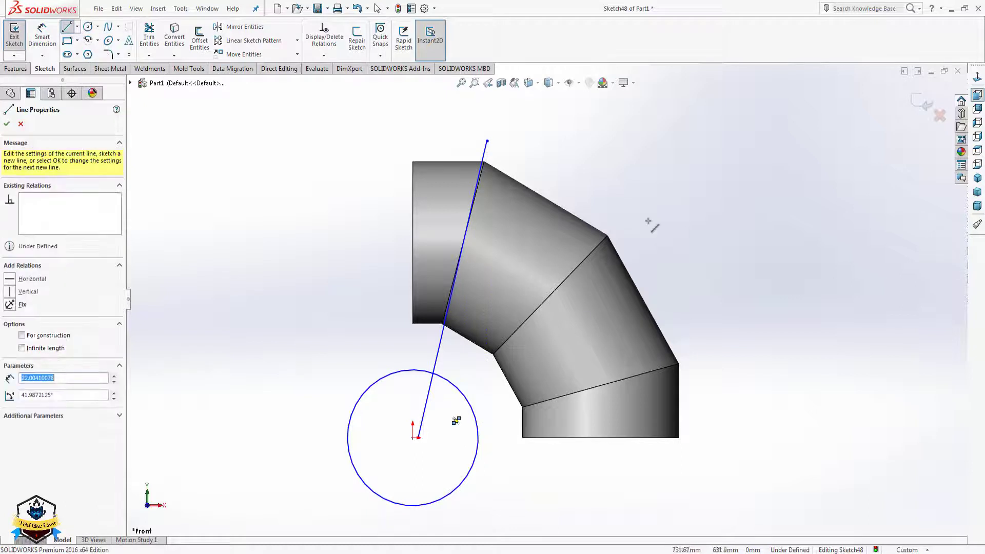
{"action": "left_click", "coordinate": [454, 424]}
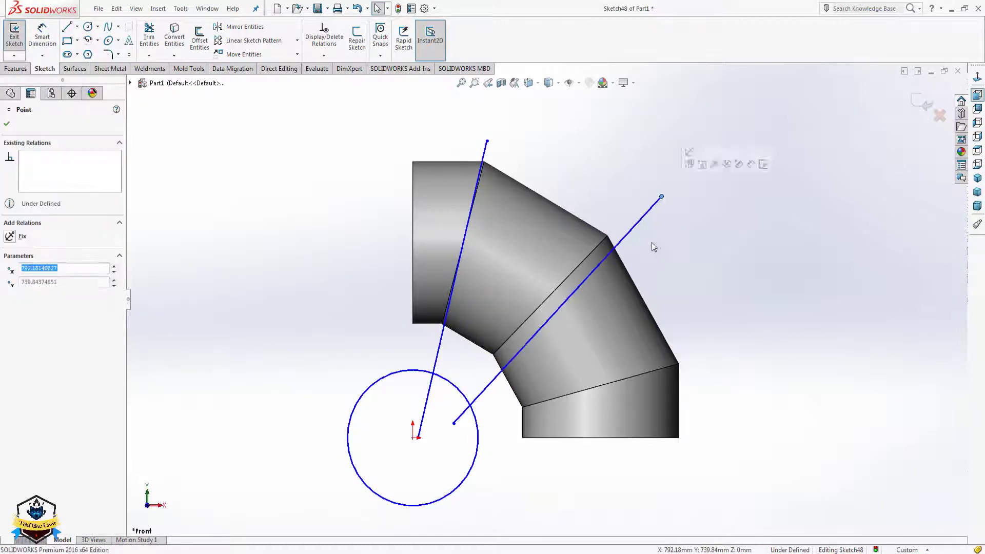
{"action": "left_click", "coordinate": [661, 197]}
{"action": "key", "text": "Escape"}
{"action": "key", "text": "l"}
{"action": "left_click", "coordinate": [465, 444]}
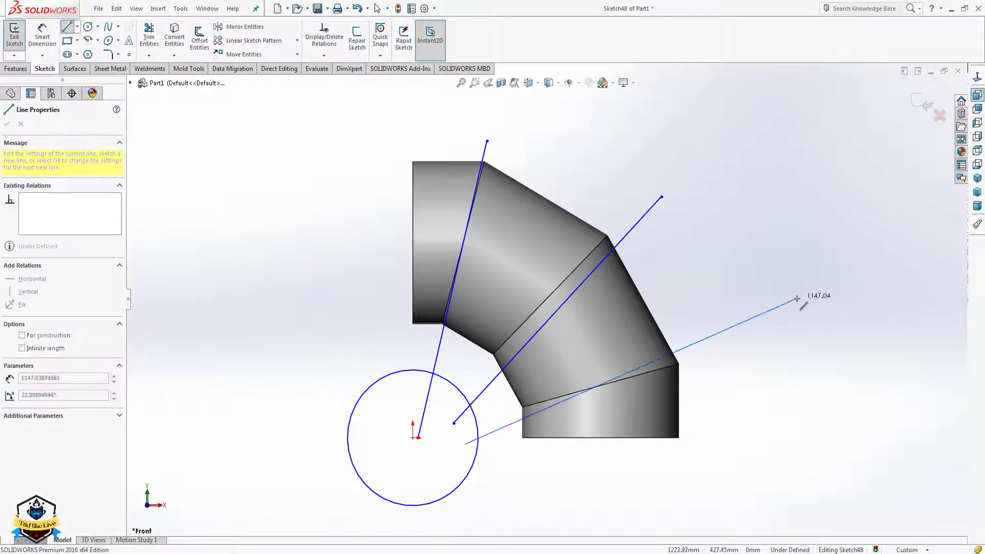
{"action": "left_click", "coordinate": [796, 299]}
{"action": "key", "text": "Escape"}
- Make the third sketch line collinear with the elbow's lower seam edge
{"action": "left_click", "coordinate": [630, 371]}
{"action": "scroll", "coordinate": [631, 370], "scroll_direction": "down", "scroll_amount": 2}
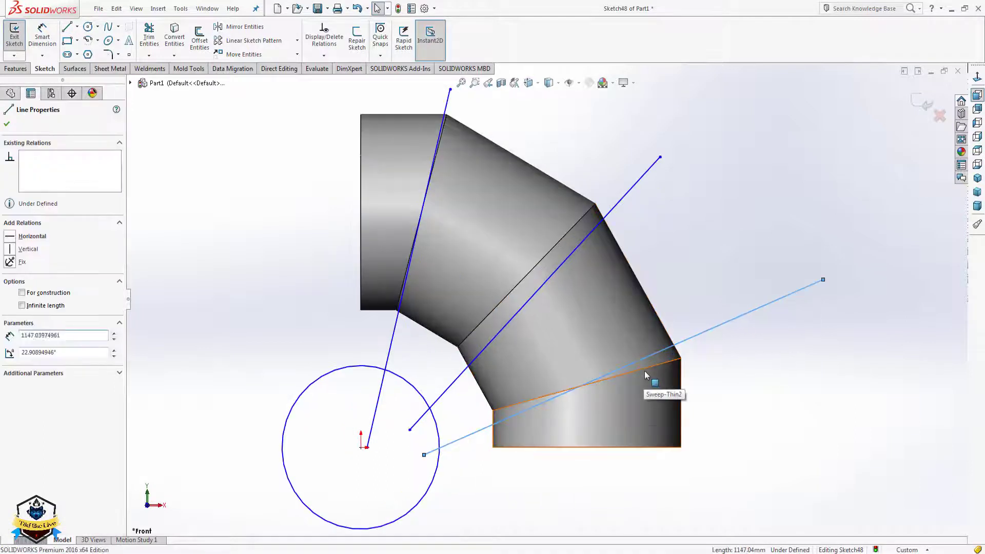
{"action": "left_click", "coordinate": [664, 370]}
{"action": "key", "text": "Escape"}
{"action": "scroll", "coordinate": [660, 353], "scroll_direction": "up", "scroll_amount": 2}
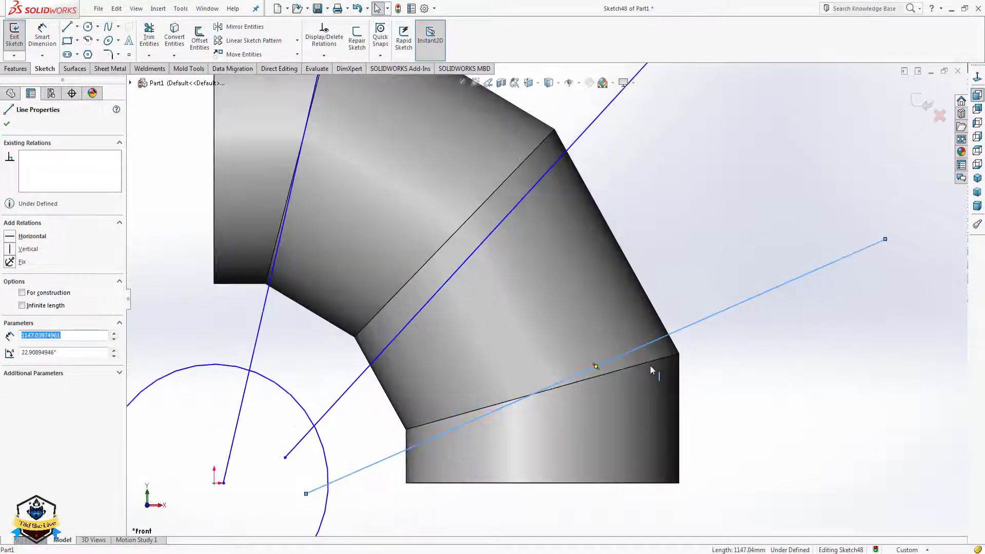
{"action": "left_click", "coordinate": [649, 362], "text": "ctrl"}
{"action": "left_click", "coordinate": [686, 320]}
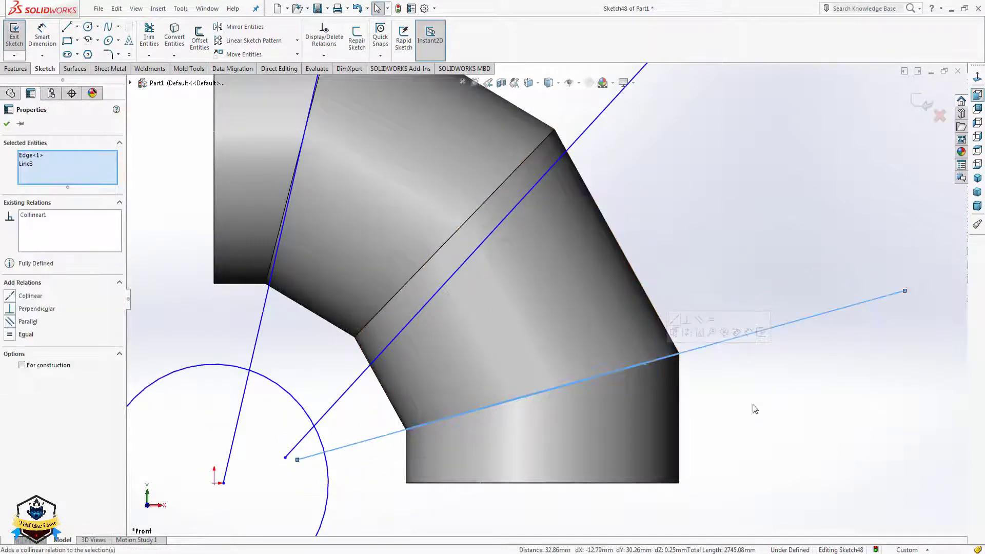
{"action": "left_click", "coordinate": [752, 407]}
{"action": "scroll", "coordinate": [544, 264], "scroll_direction": "up", "scroll_amount": 3}
{"action": "scroll", "coordinate": [521, 260], "scroll_direction": "down", "scroll_amount": 1}
- Try pairing the middle sketch line with the middle seam edge, then clear the selection
{"action": "left_click", "coordinate": [516, 256]}
{"action": "scroll", "coordinate": [516, 256], "scroll_direction": "up", "scroll_amount": 3}
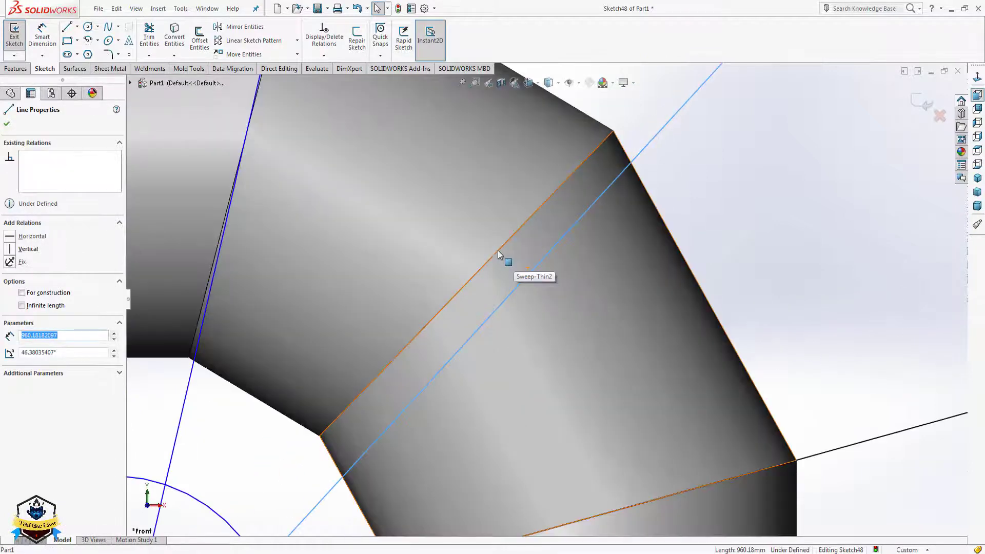
{"action": "left_click", "coordinate": [496, 248], "text": "ctrl"}
{"action": "key", "text": "Escape"}
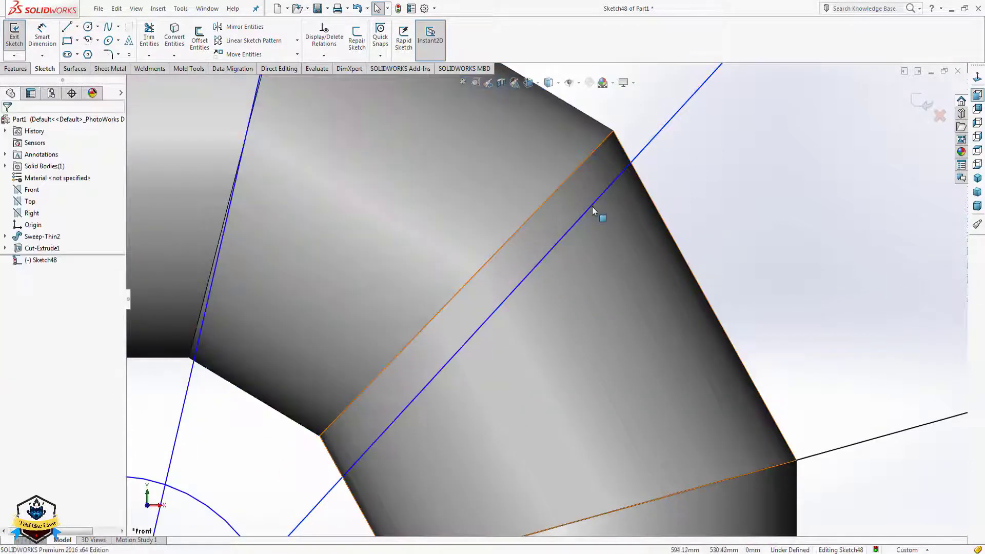
{"action": "left_click", "coordinate": [586, 211]}
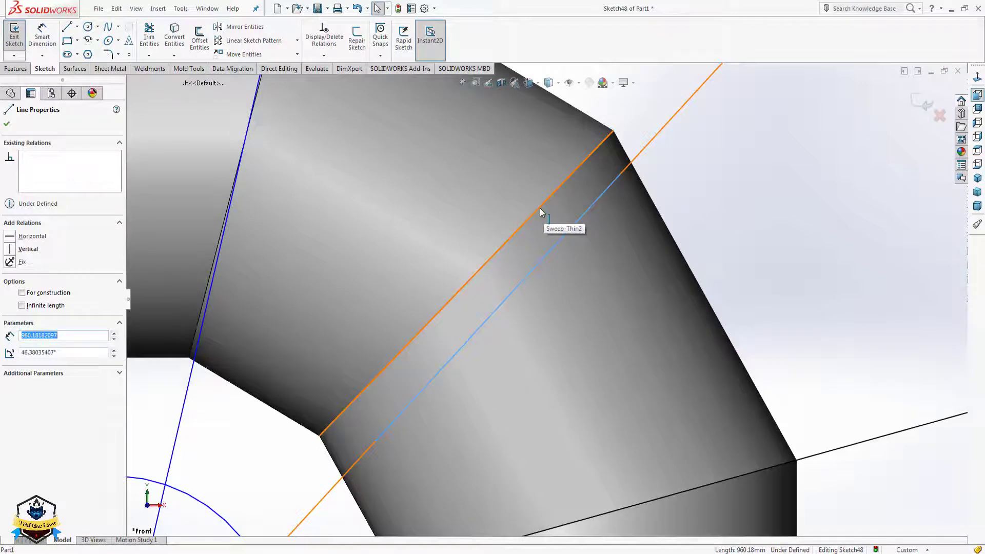
{"action": "left_click", "coordinate": [567, 174], "text": "ctrl"}
{"action": "scroll", "coordinate": [542, 298], "scroll_direction": "down", "scroll_amount": 1}
{"action": "key", "text": "Escape"}
{"action": "scroll", "coordinate": [791, 263], "scroll_direction": "down", "scroll_amount": 2}
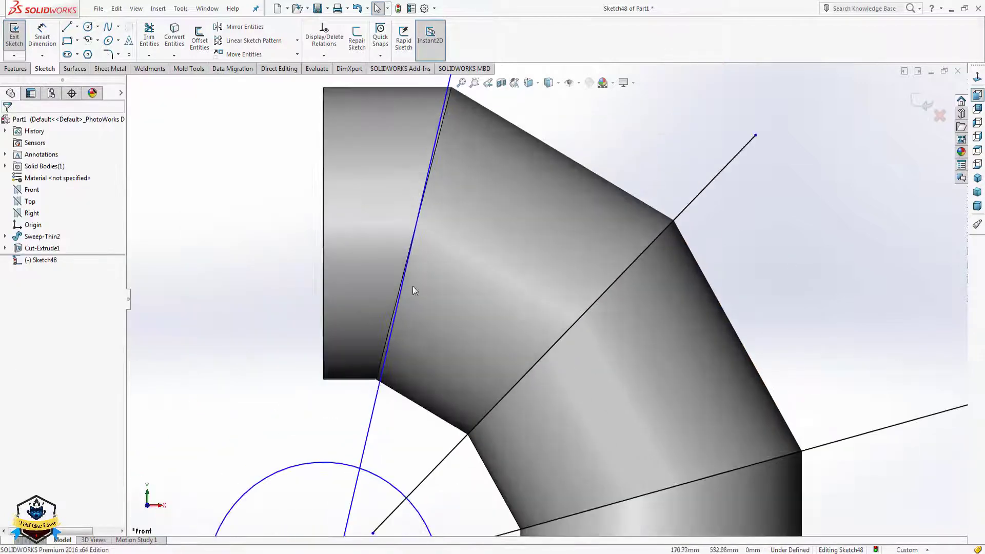
- Make the first sketch line collinear with the first seam edge
{"action": "left_click", "coordinate": [378, 390]}
{"action": "scroll", "coordinate": [399, 354], "scroll_direction": "up", "scroll_amount": 3}
{"action": "left_click", "coordinate": [425, 331], "text": "ctrl"}
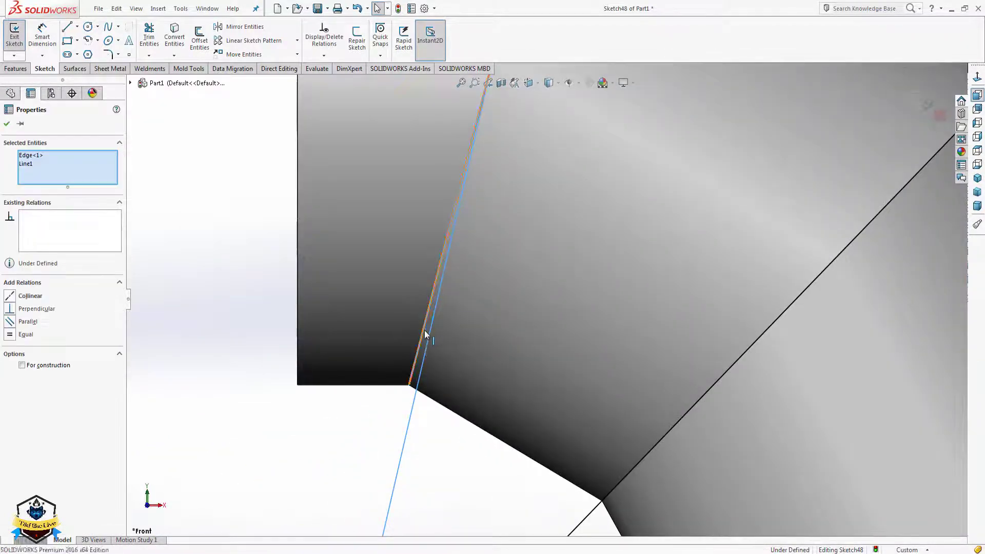
{"action": "left_click", "coordinate": [452, 284]}
{"action": "scroll", "coordinate": [482, 390], "scroll_direction": "down", "scroll_amount": 1}
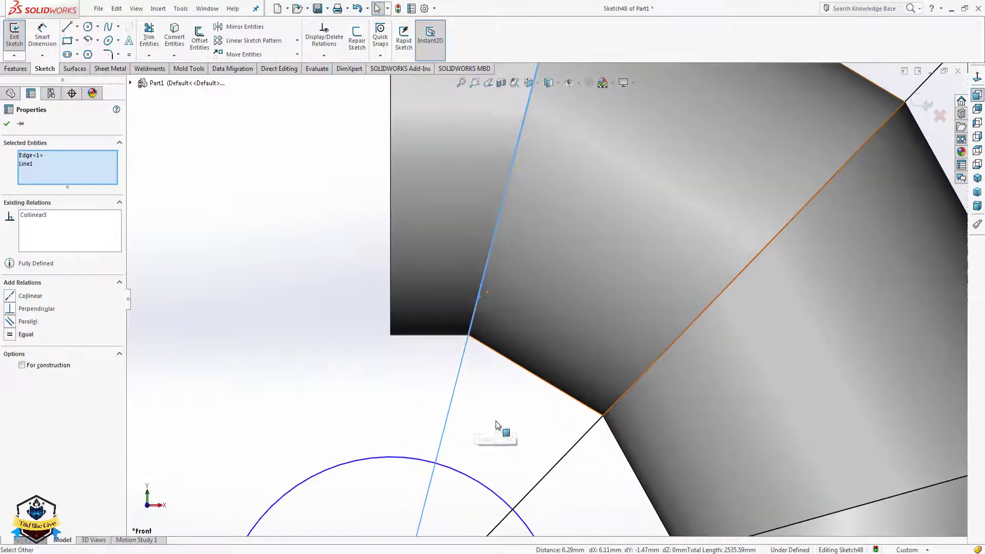
{"action": "key", "text": "Escape"}
{"action": "scroll", "coordinate": [601, 347], "scroll_direction": "down", "scroll_amount": 2}
{"action": "scroll", "coordinate": [629, 313], "scroll_direction": "down", "scroll_amount": 1}
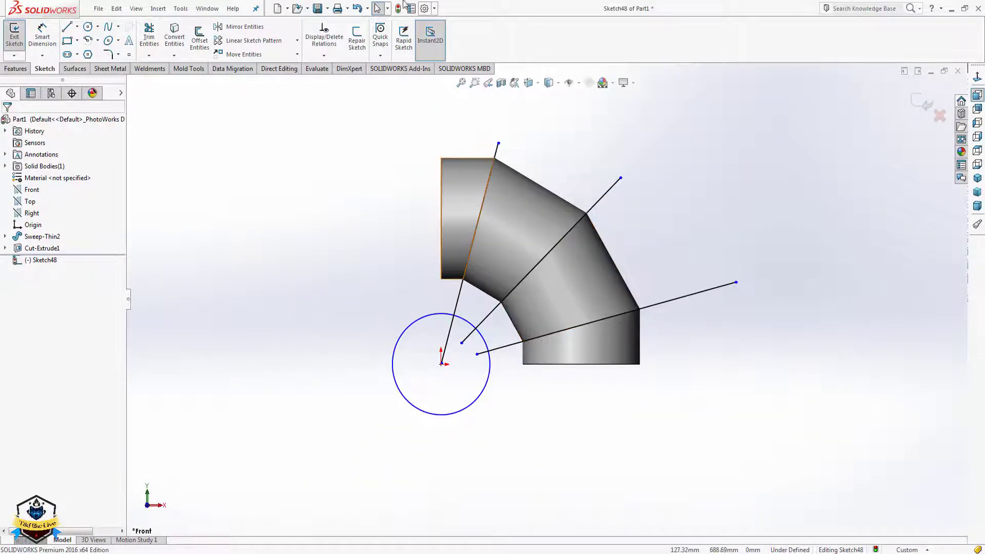
- Trim the line segments inside the circle and convert the circle to construction geometry
{"action": "left_click", "coordinate": [149, 36]}
{"action": "scroll", "coordinate": [377, 469], "scroll_direction": "down", "scroll_amount": 3}
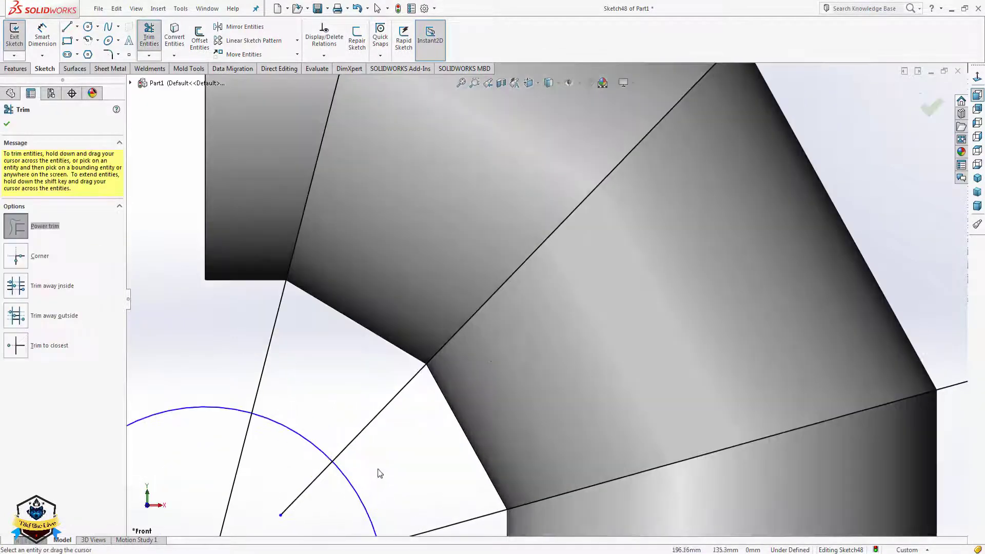
{"action": "scroll", "coordinate": [391, 418], "scroll_direction": "up", "scroll_amount": 2}
{"action": "scroll", "coordinate": [417, 451], "scroll_direction": "down", "scroll_amount": 2}
{"action": "left_click_drag", "start_coordinate": [418, 451], "coordinate": [374, 357]}
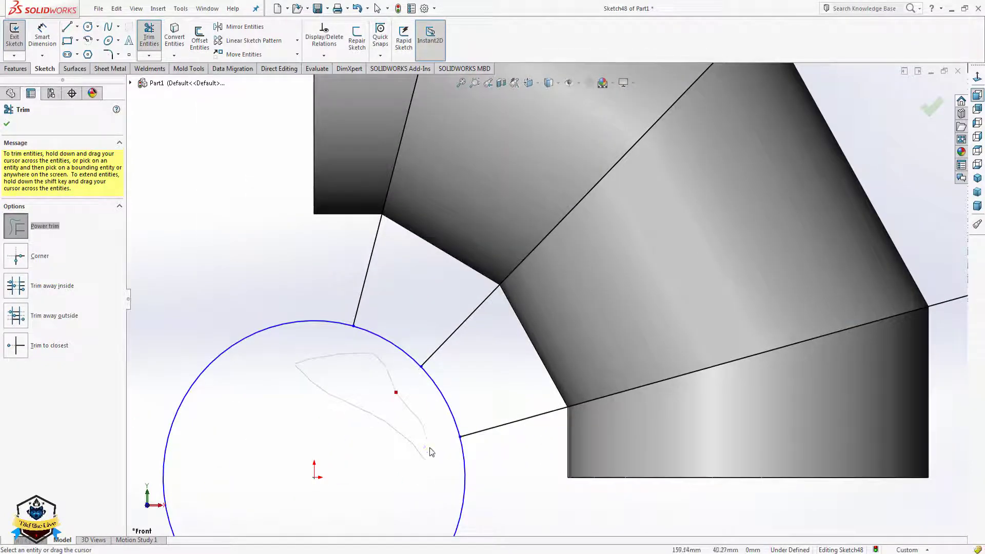
{"action": "scroll", "coordinate": [543, 301], "scroll_direction": "down", "scroll_amount": 2}
{"action": "left_click", "coordinate": [941, 111]}
{"action": "scroll", "coordinate": [545, 278], "scroll_direction": "down", "scroll_amount": 3}
{"action": "middle_click_drag", "start_coordinate": [756, 222], "coordinate": [726, 214]}
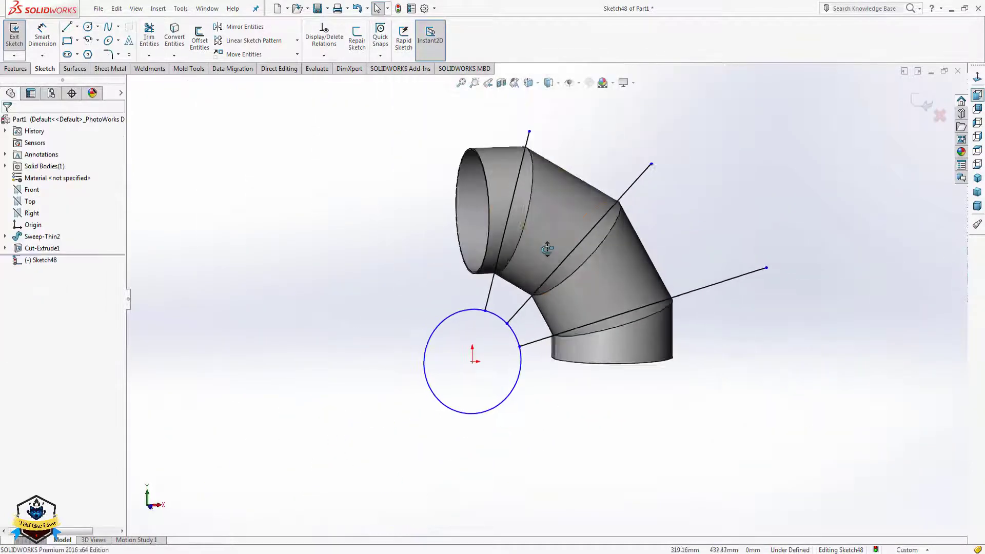
{"action": "left_click", "coordinate": [459, 314]}
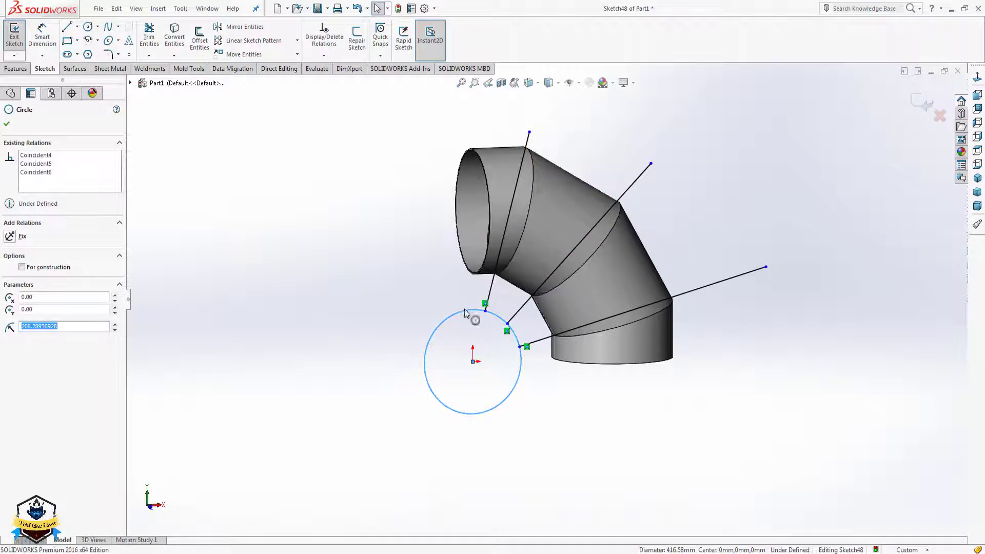
{"action": "left_click", "coordinate": [505, 277]}
- Close Sketch48 and save the elbow part as Part1
{"action": "key", "text": "Escape"}
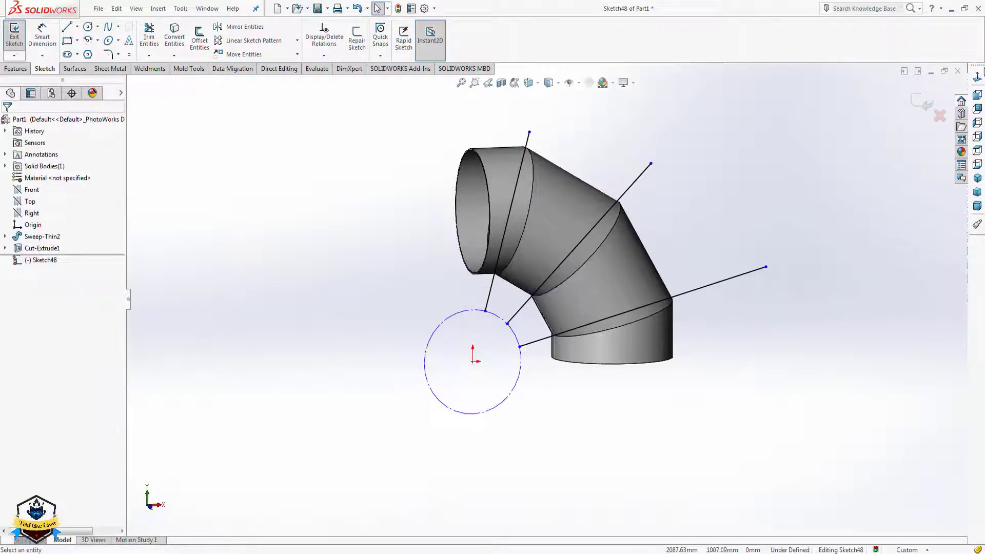
{"action": "left_click", "coordinate": [927, 105]}
{"action": "middle_click_drag", "start_coordinate": [557, 214], "coordinate": [597, 298]}
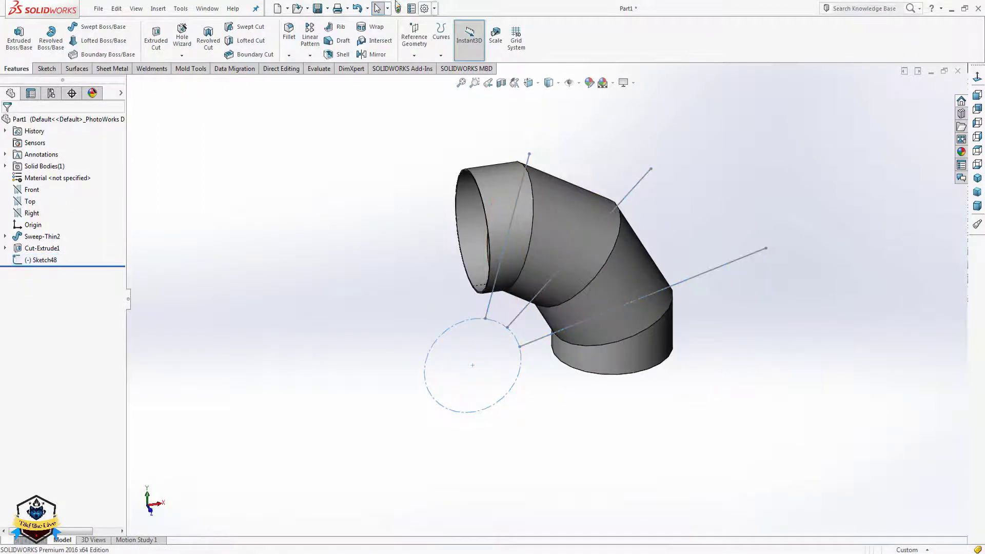
{"action": "left_click", "coordinate": [316, 8]}
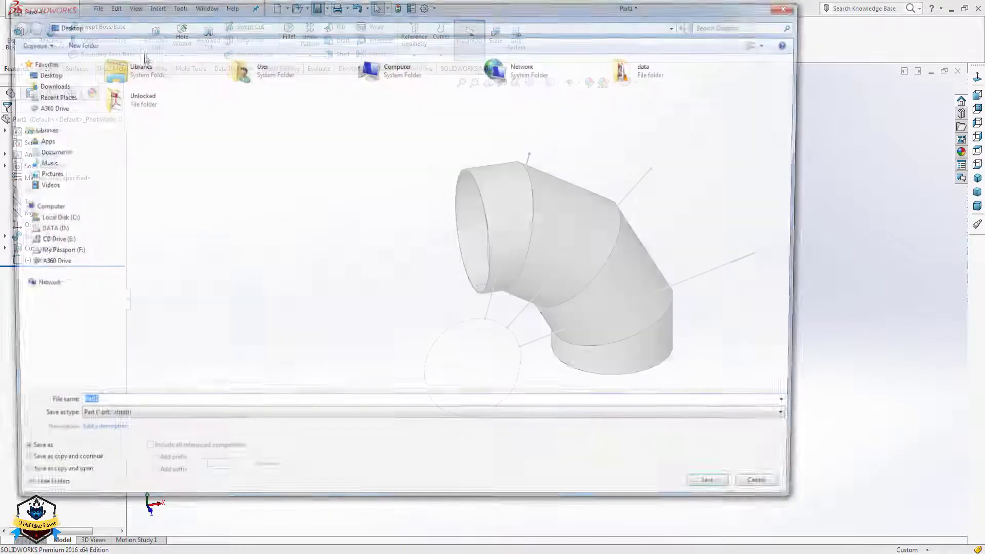
{"action": "left_click", "coordinate": [728, 493]}
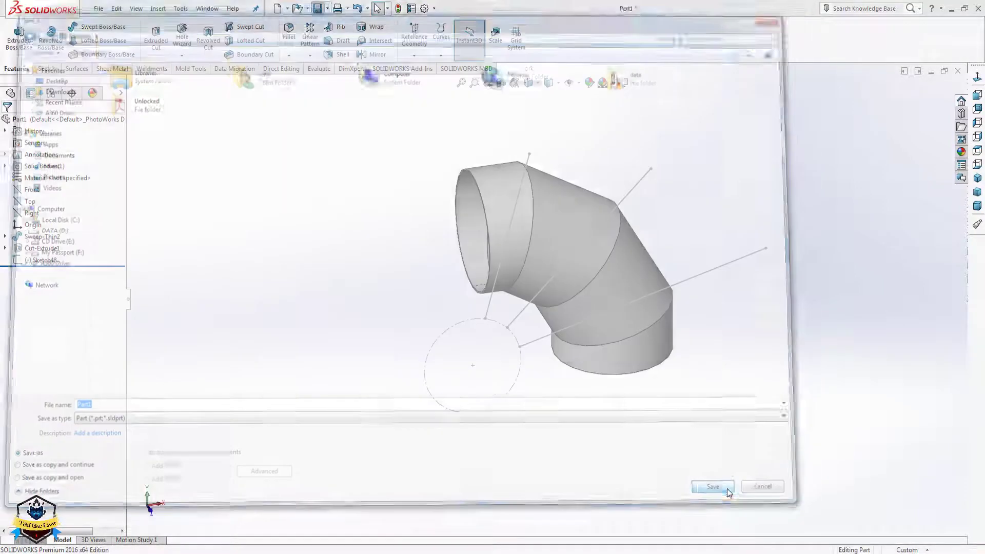
{"action": "middle_click_drag", "start_coordinate": [670, 154], "coordinate": [577, 213]}
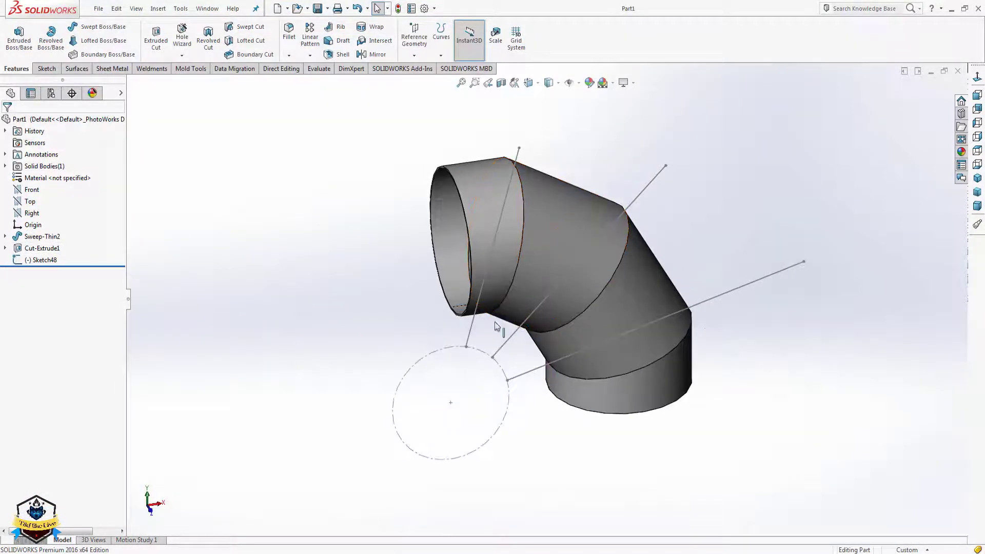
- Split the elbow with Sketch48 using Cut Part and auto-assigned names for the four bodies
{"action": "left_click", "coordinate": [317, 69]}
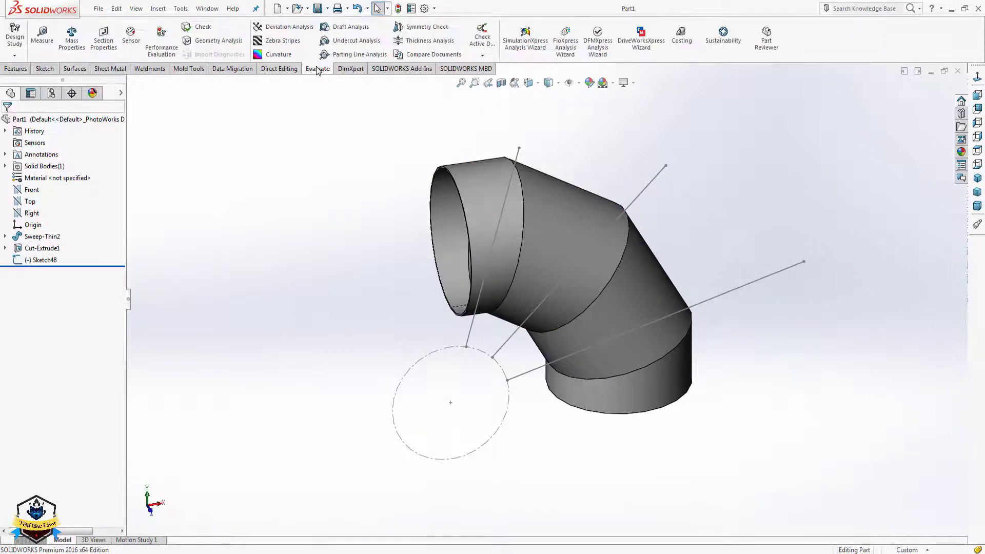
{"action": "left_click", "coordinate": [291, 71]}
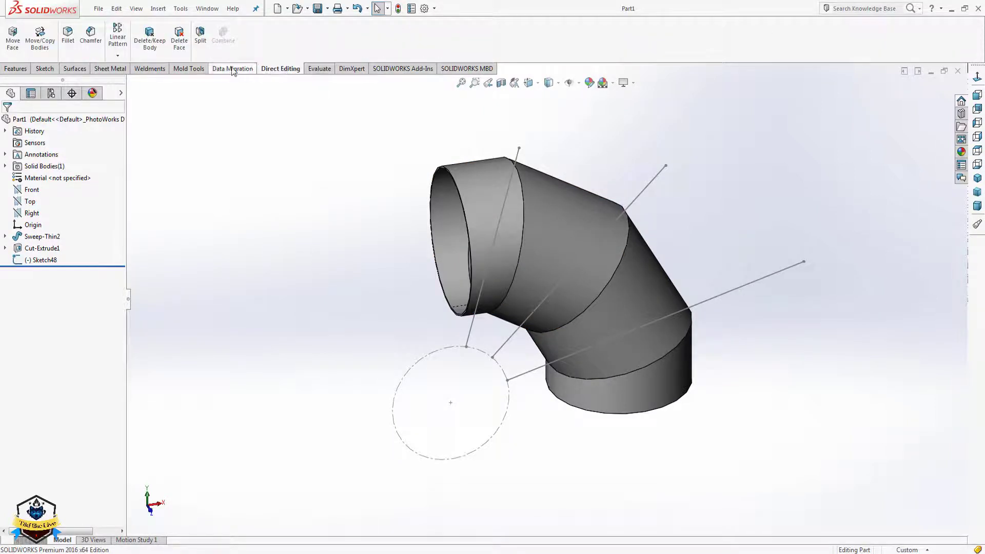
{"action": "left_click", "coordinate": [200, 43]}
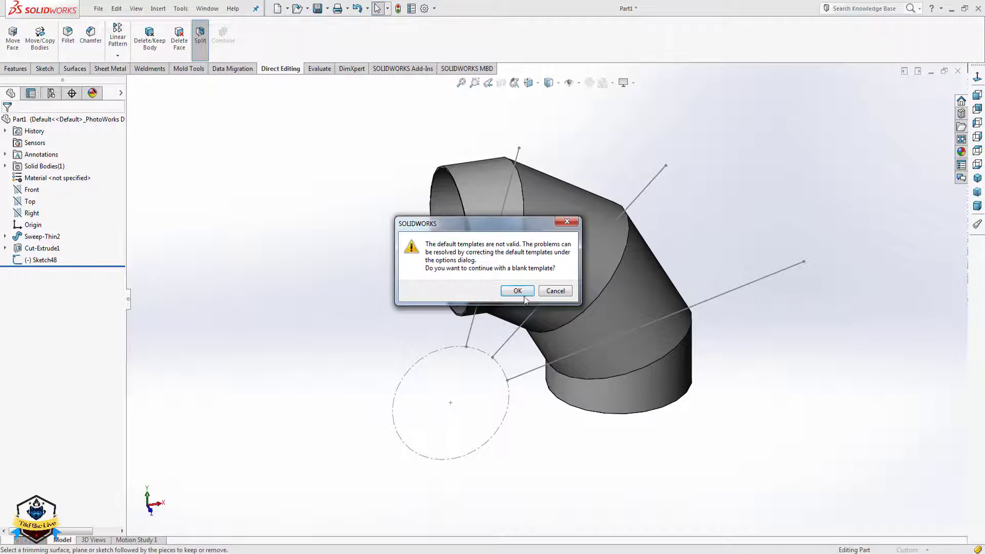
{"action": "left_click", "coordinate": [518, 291]}
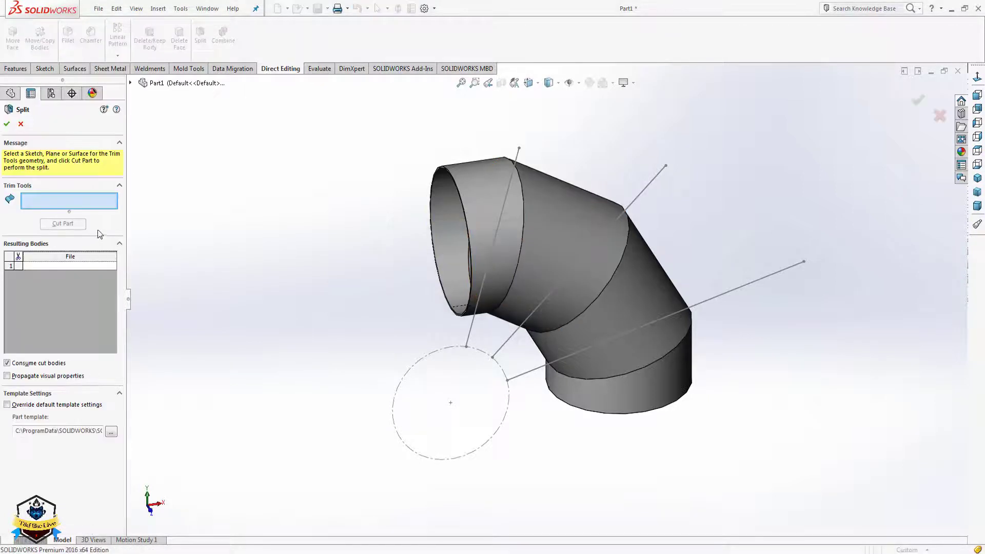
{"action": "left_click", "coordinate": [439, 352]}
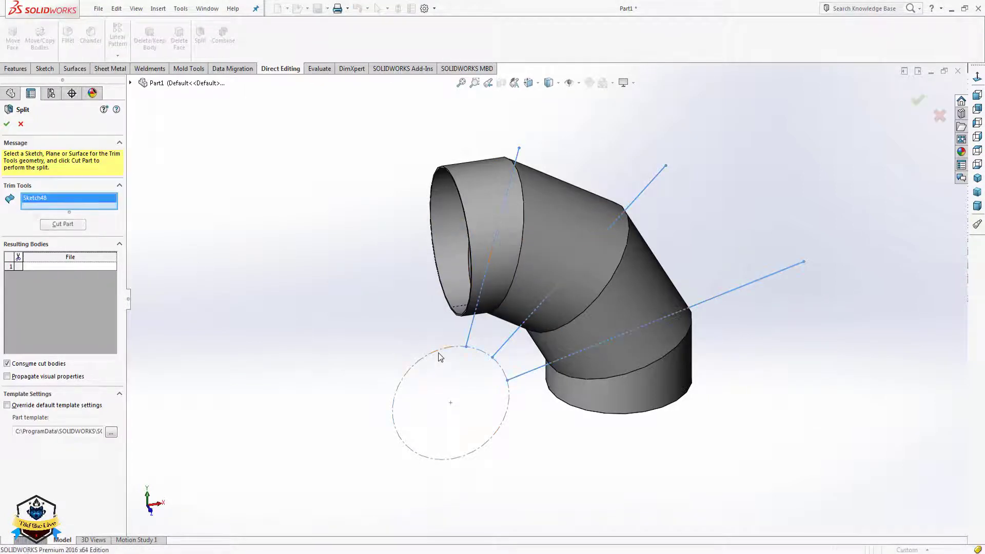
{"action": "left_click", "coordinate": [72, 229]}
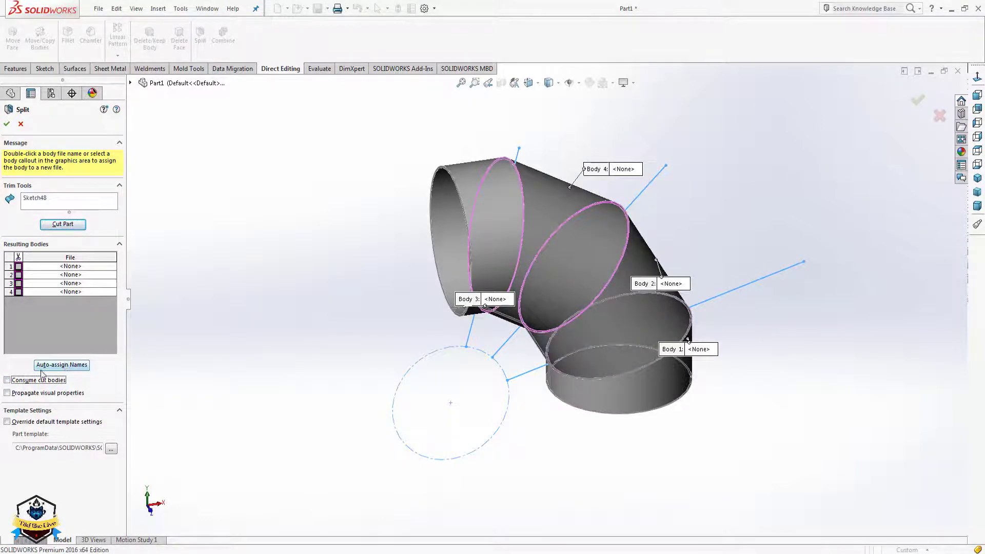
{"action": "left_click", "coordinate": [50, 368]}
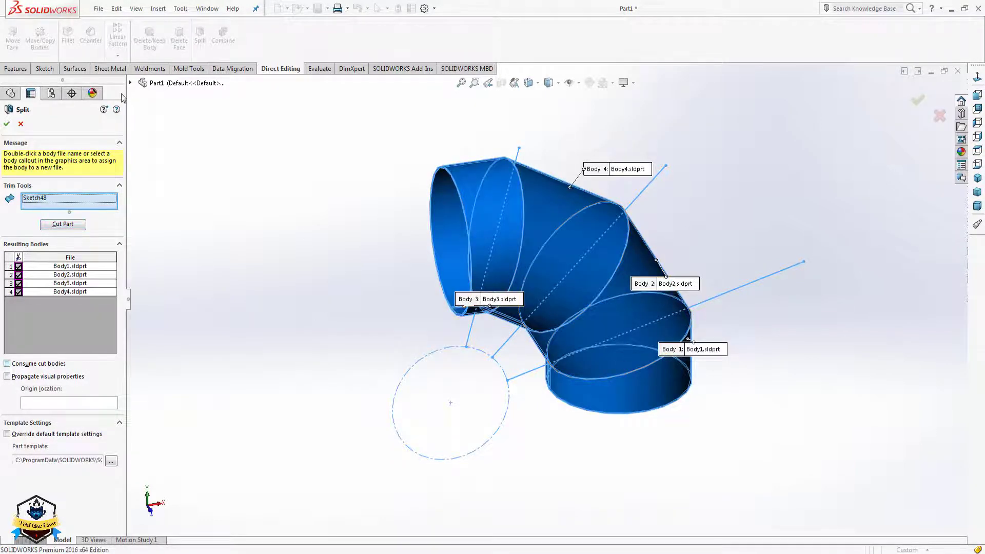
{"action": "left_click", "coordinate": [6, 125]}
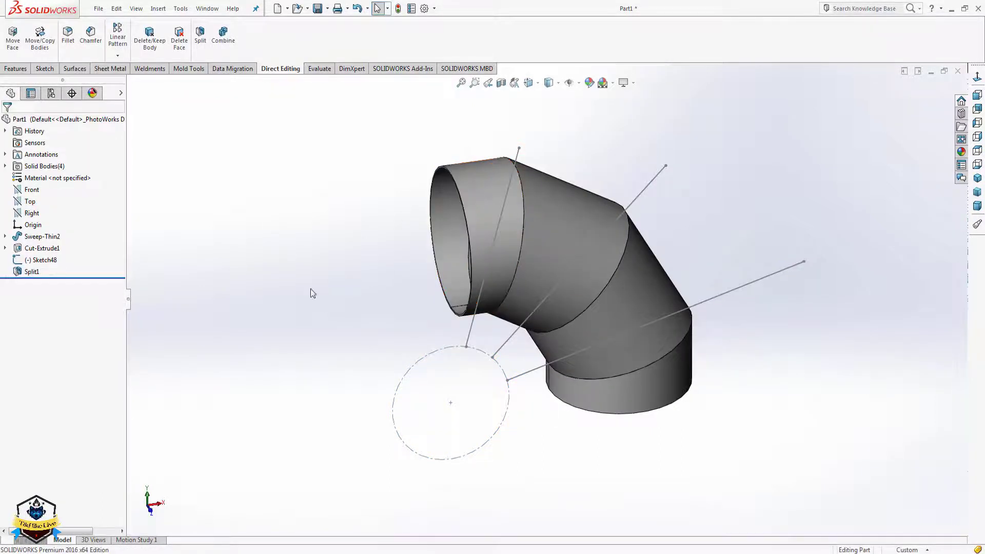
- Hide Sketch48 and select all four split solid bodies
{"action": "left_click", "coordinate": [36, 262]}
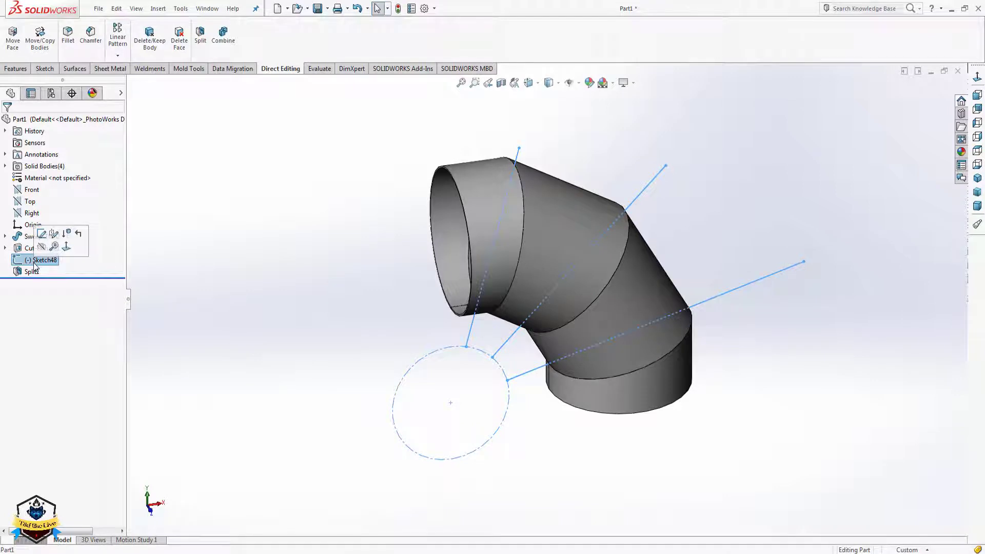
{"action": "left_click", "coordinate": [42, 246]}
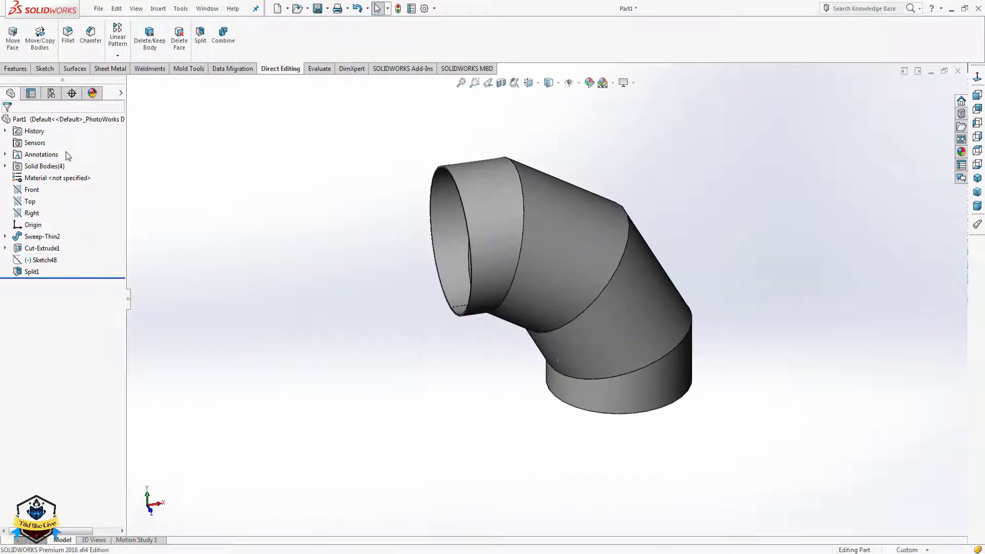
{"action": "left_click", "coordinate": [5, 166]}
{"action": "left_click", "coordinate": [47, 213]}
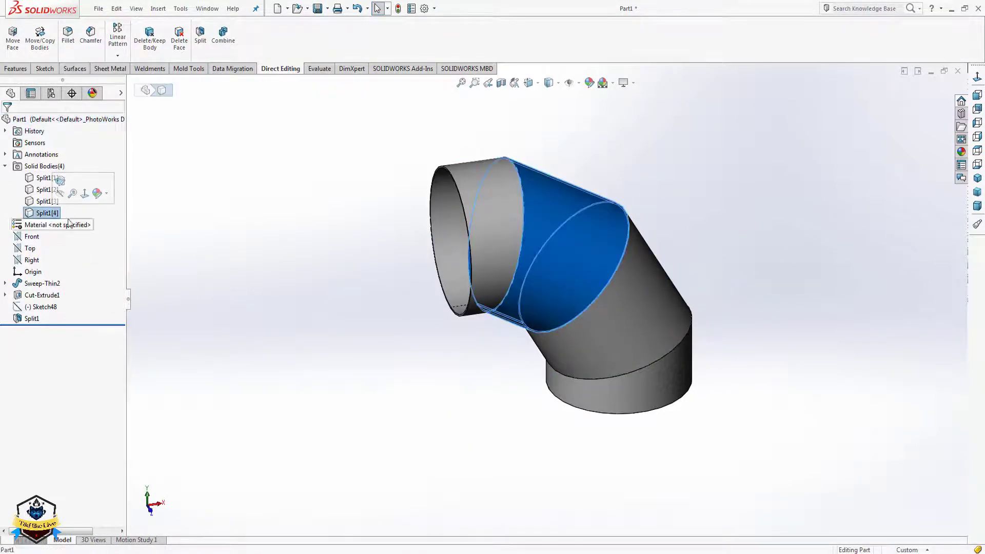
{"action": "left_click", "coordinate": [48, 201]}
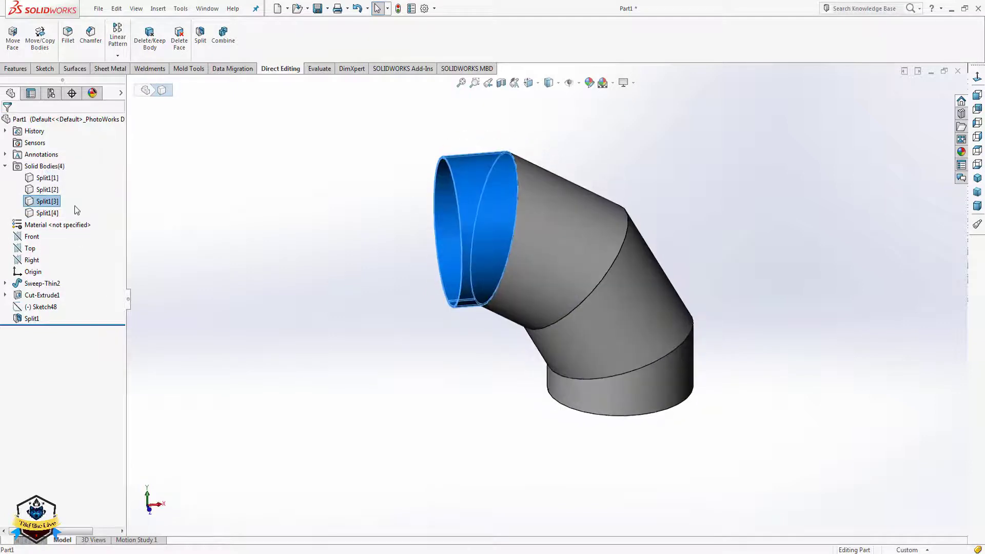
{"action": "left_click", "coordinate": [47, 177]}
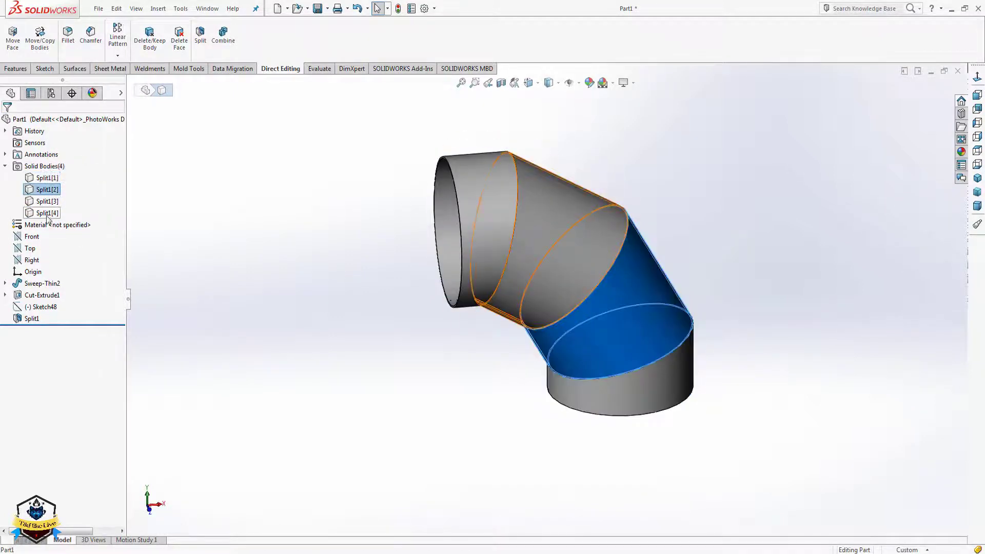
{"action": "left_click", "coordinate": [47, 212]}
{"action": "left_click", "coordinate": [287, 218]}
{"action": "left_click", "coordinate": [52, 168]}
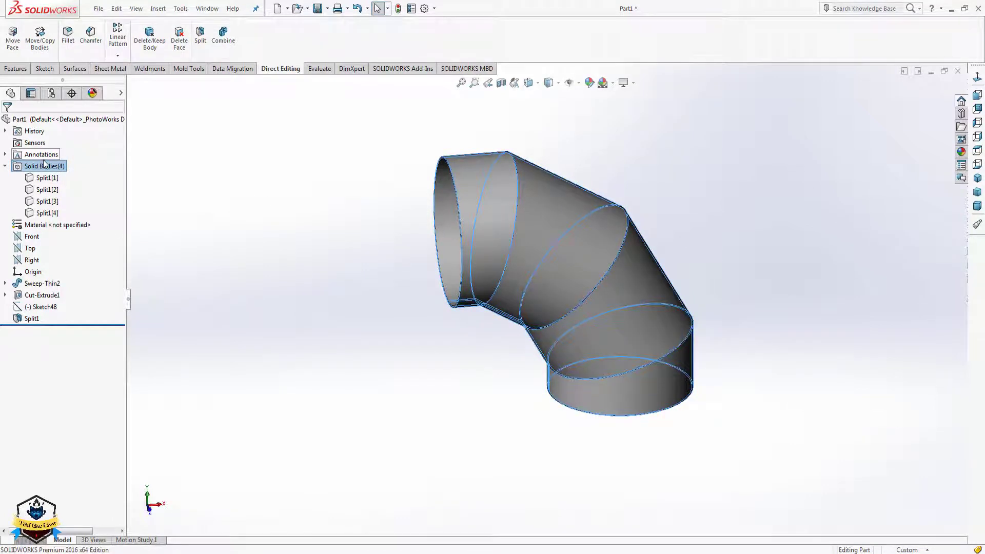
- Save the bodies with auto-assigned names into assembly Desktop\10.sldasm
{"action": "right_click", "coordinate": [49, 170]}
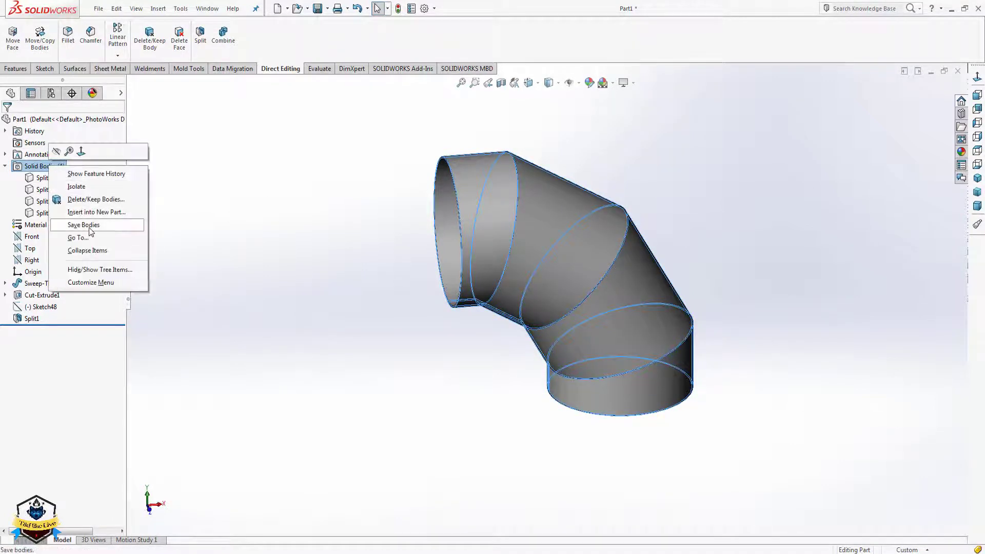
{"action": "left_click", "coordinate": [105, 227]}
{"action": "left_click", "coordinate": [516, 289]}
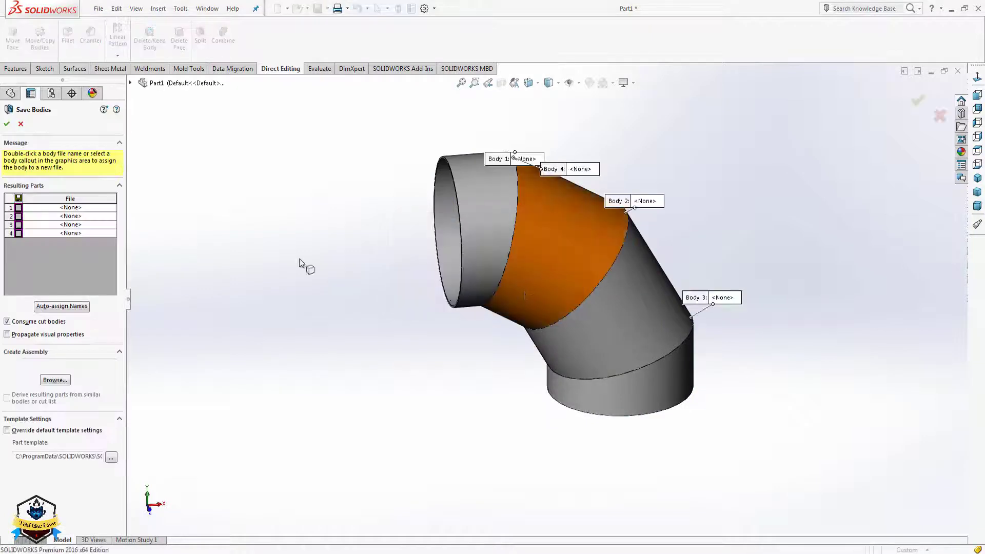
{"action": "left_click", "coordinate": [69, 307]}
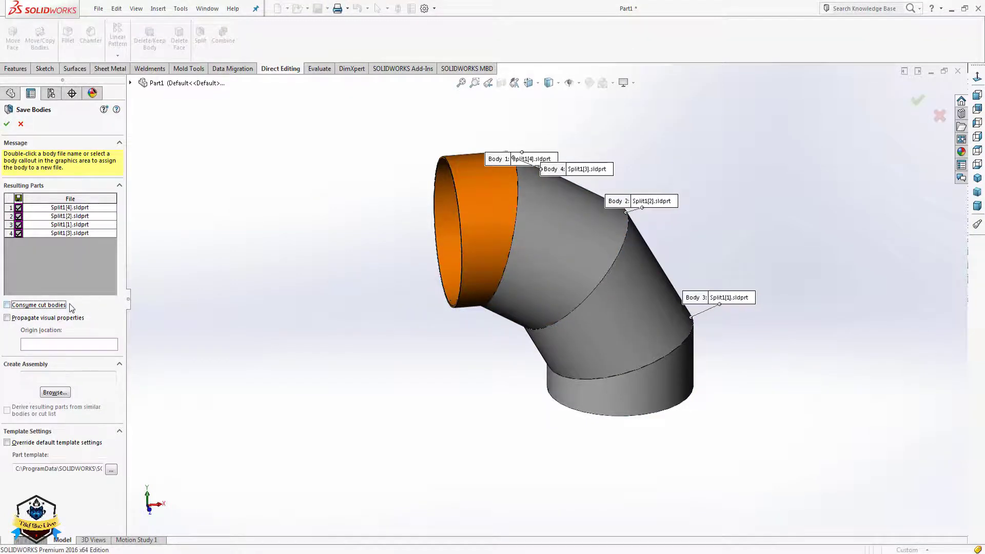
{"action": "left_click", "coordinate": [55, 392]}
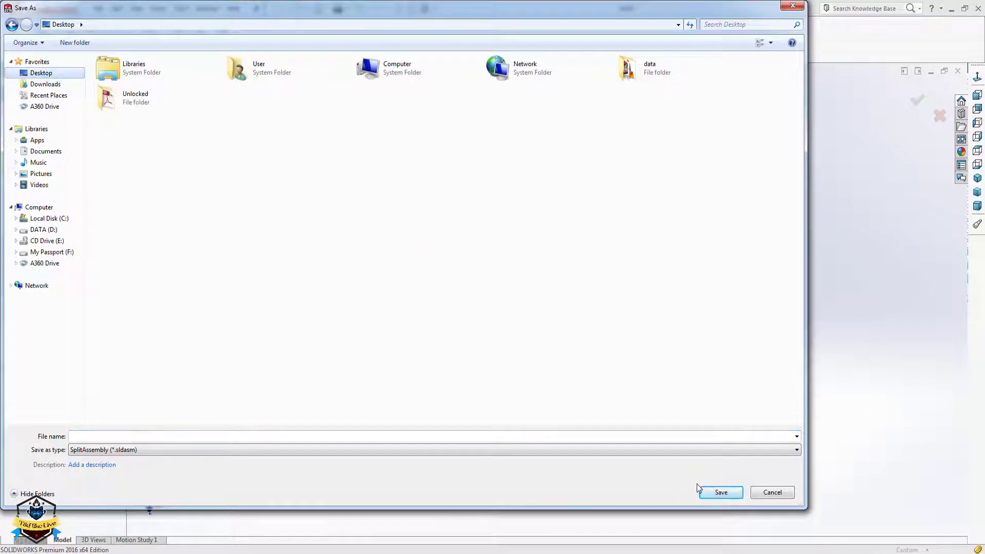
{"action": "left_click", "coordinate": [611, 438]}
{"action": "type", "text": "10"}
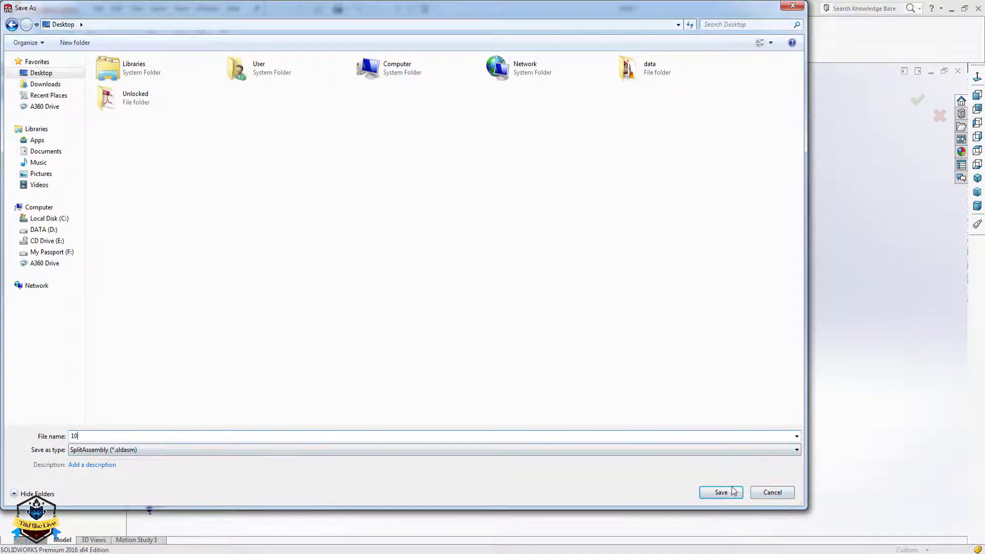
{"action": "left_click", "coordinate": [716, 491]}
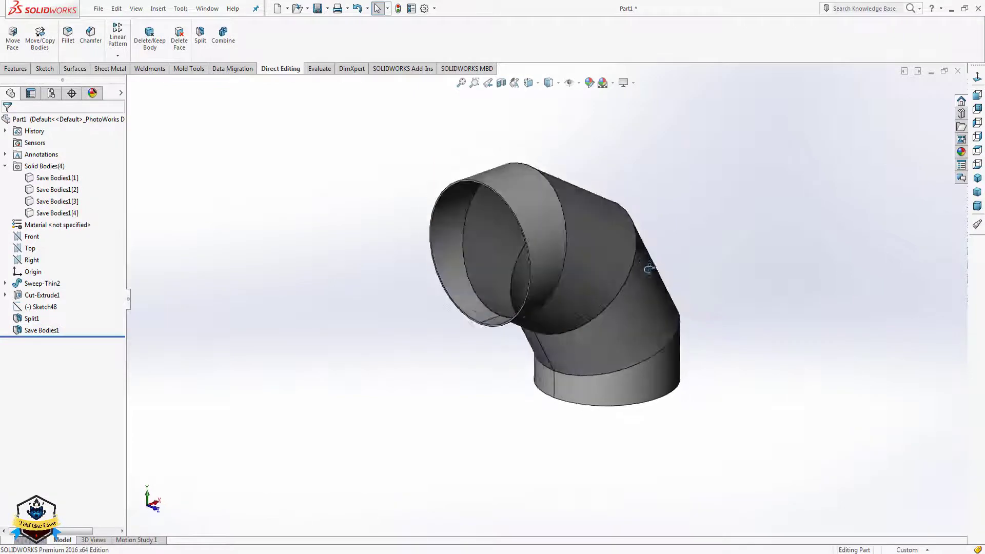
- Open the Split1[2] part file
{"action": "left_click", "coordinate": [302, 7]}
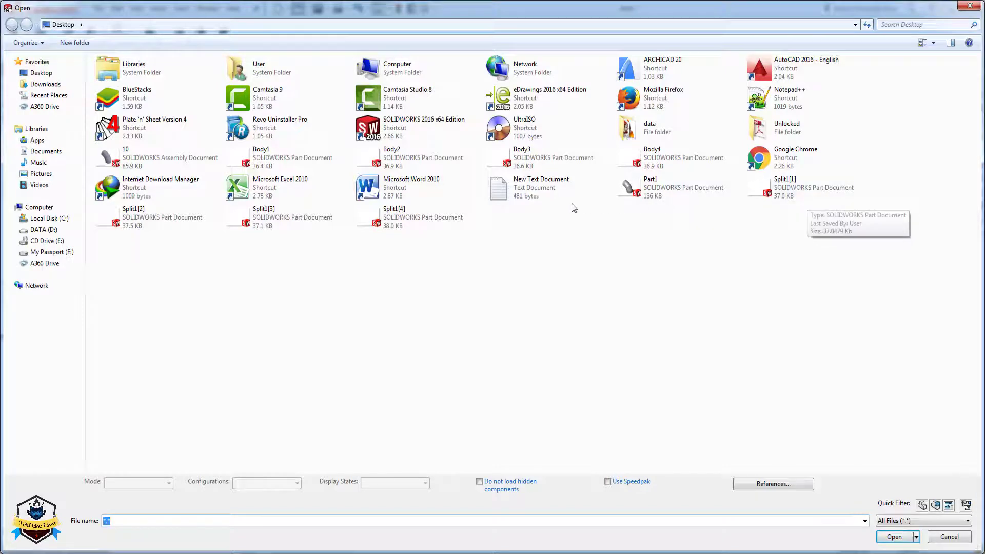
{"action": "left_click", "coordinate": [154, 211]}
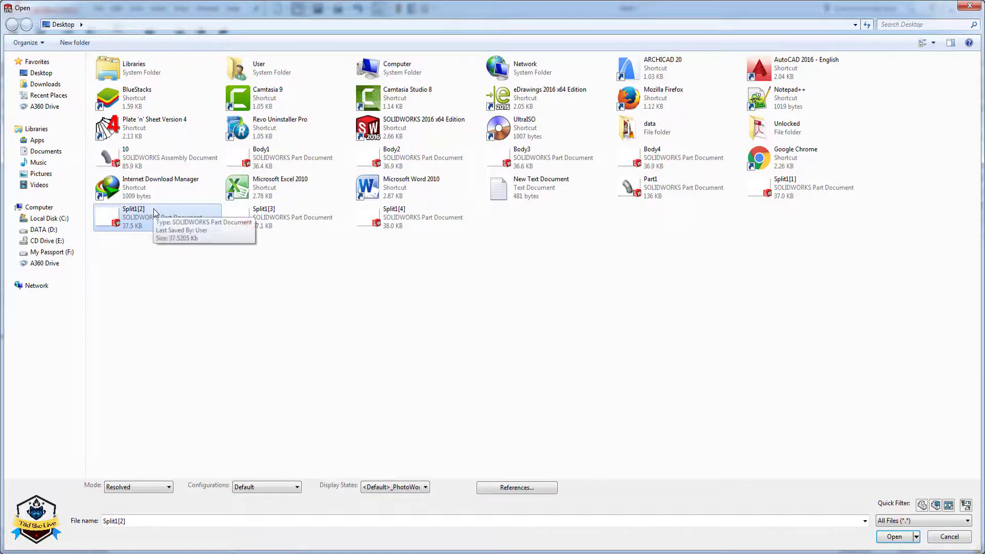
{"action": "double_click", "coordinate": [154, 212]}
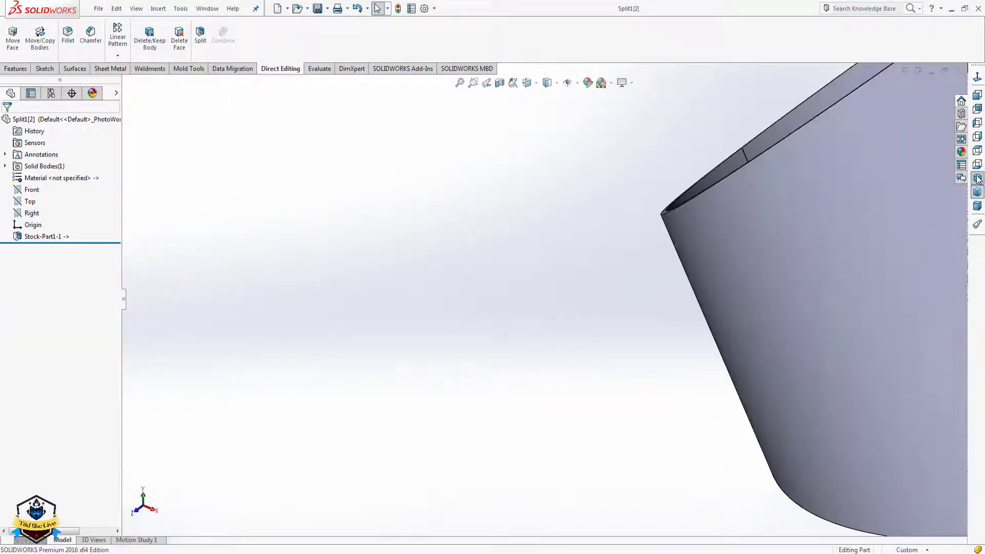
{"action": "mouse_move", "coordinate": [459, 314]}
{"action": "middle_mouse_down"}
{"action": "mouse_move", "coordinate": [639, 200]}
{"action": "mouse_move", "coordinate": [593, 250]}
{"action": "mouse_move", "coordinate": [574, 236]}
{"action": "middle_mouse_up"}
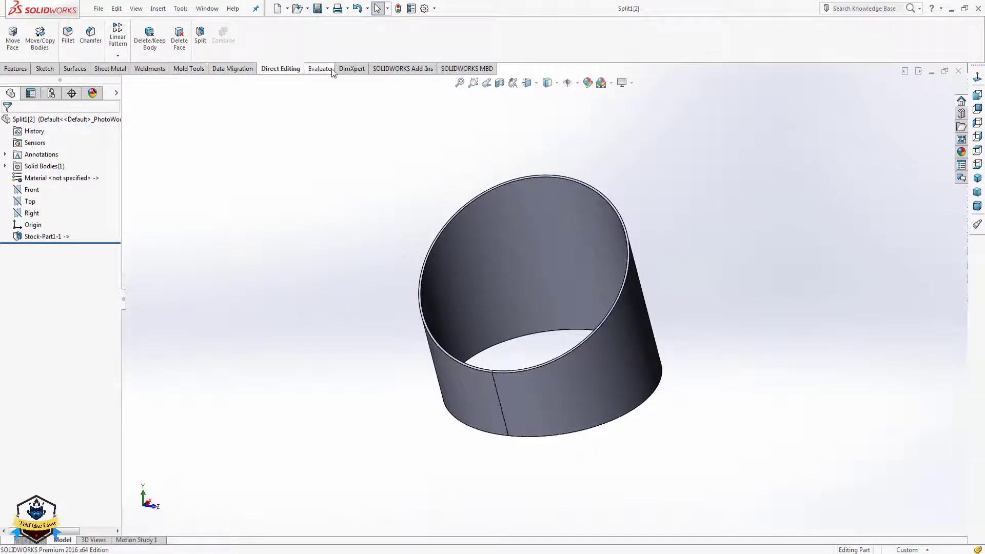
- Insert bends using the seam edge, flatten the sheet metal, view it face-on and save
{"action": "left_click", "coordinate": [126, 69]}
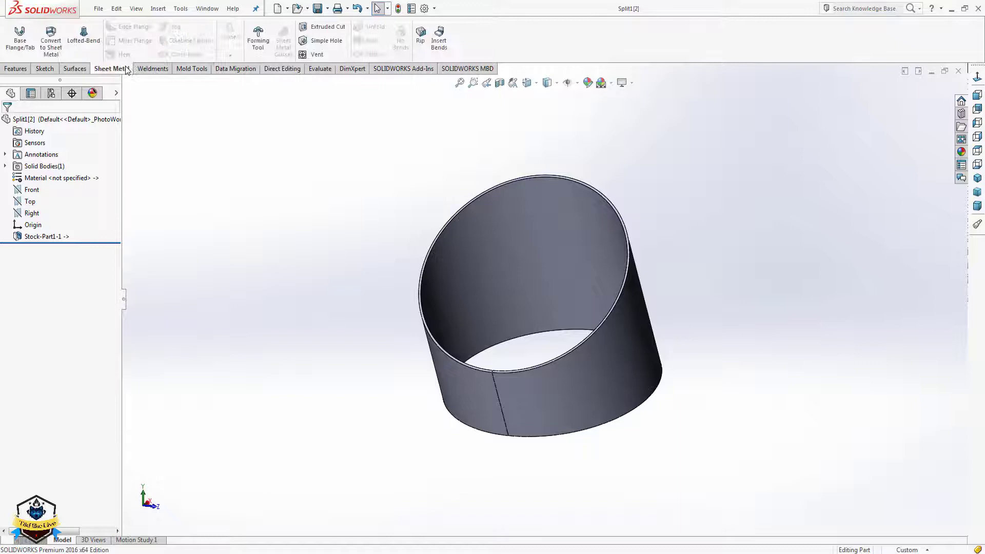
{"action": "left_click", "coordinate": [440, 47]}
{"action": "scroll", "coordinate": [518, 435], "scroll_direction": "down", "scroll_amount": 3}
{"action": "scroll", "coordinate": [499, 341], "scroll_direction": "down", "scroll_amount": 3}
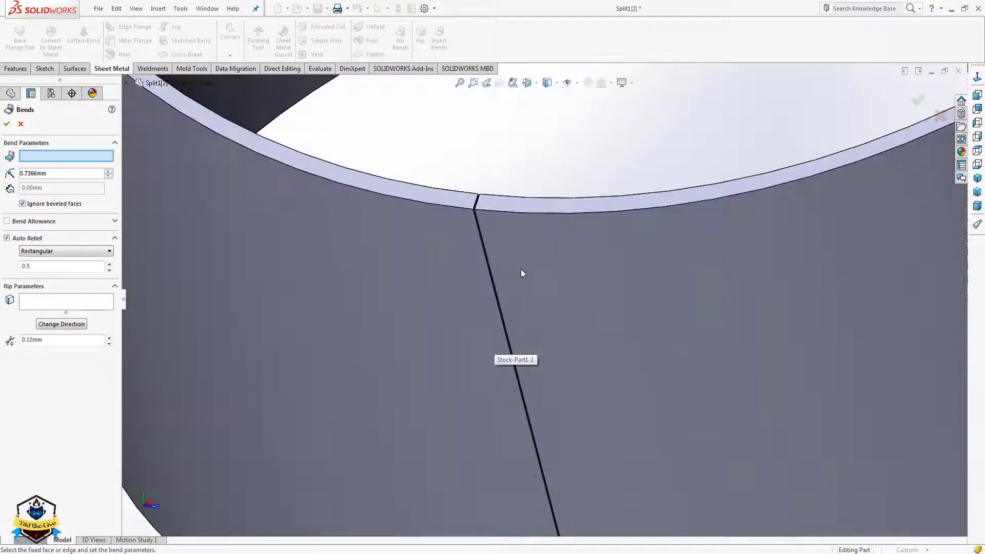
{"action": "left_click", "coordinate": [482, 241]}
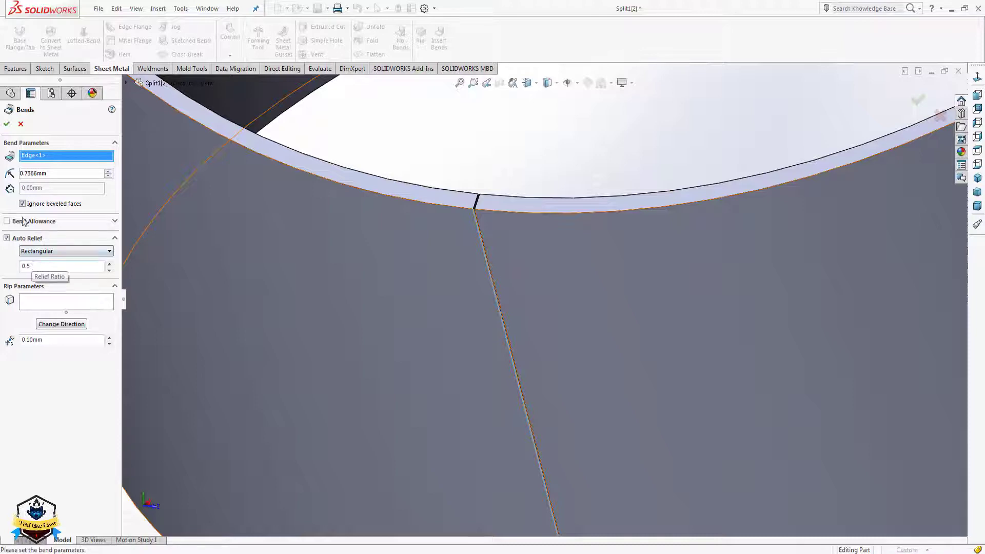
{"action": "left_click", "coordinate": [8, 124]}
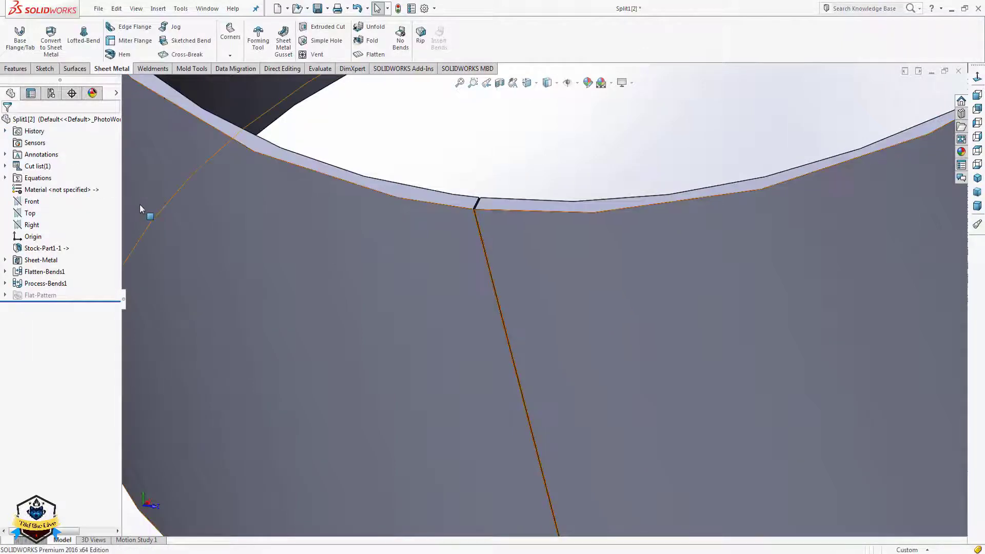
{"action": "scroll", "coordinate": [367, 95], "scroll_direction": "up", "scroll_amount": 4}
{"action": "left_click", "coordinate": [370, 54]}
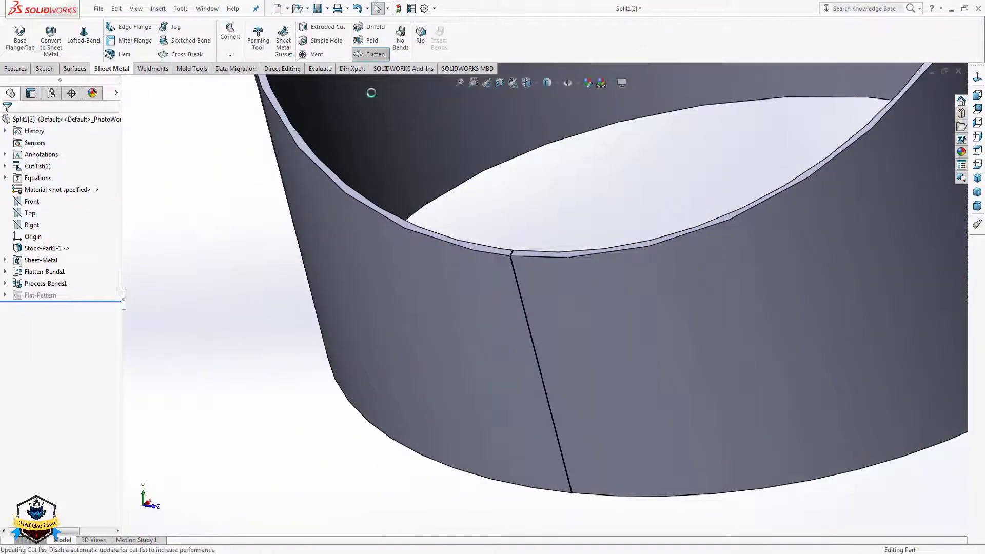
{"action": "left_click", "coordinate": [977, 122]}
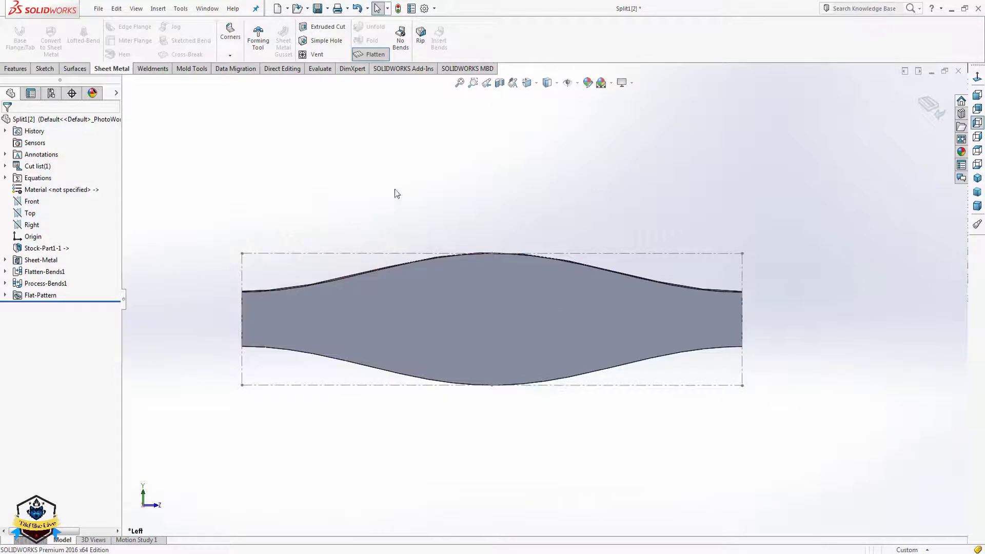
{"action": "left_click", "coordinate": [327, 8]}
- Save a copy of the flattened Split1[2] as a DWG file, confirming the DXF/DWG output settings
{"action": "left_click", "coordinate": [327, 8]}
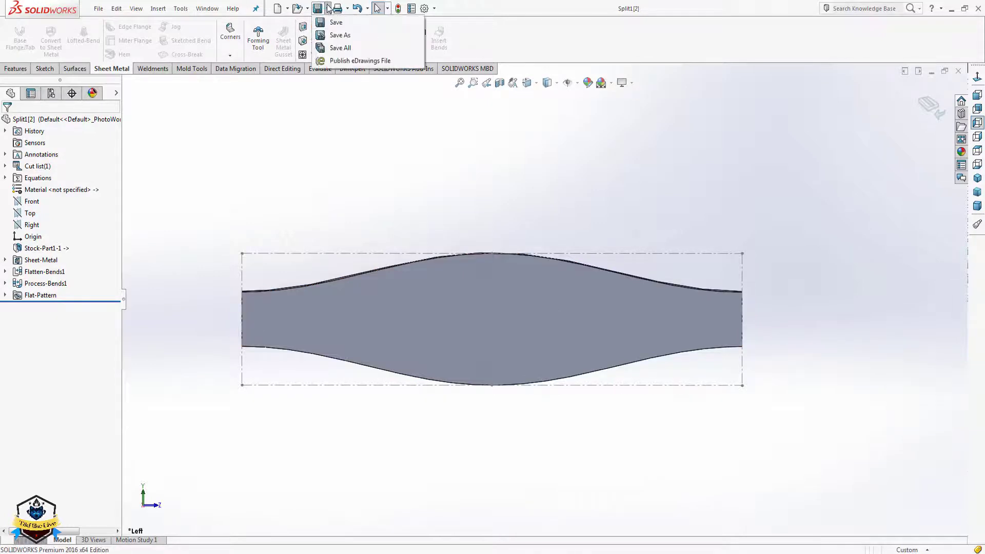
{"action": "left_click", "coordinate": [327, 8]}
{"action": "left_click", "coordinate": [354, 35]}
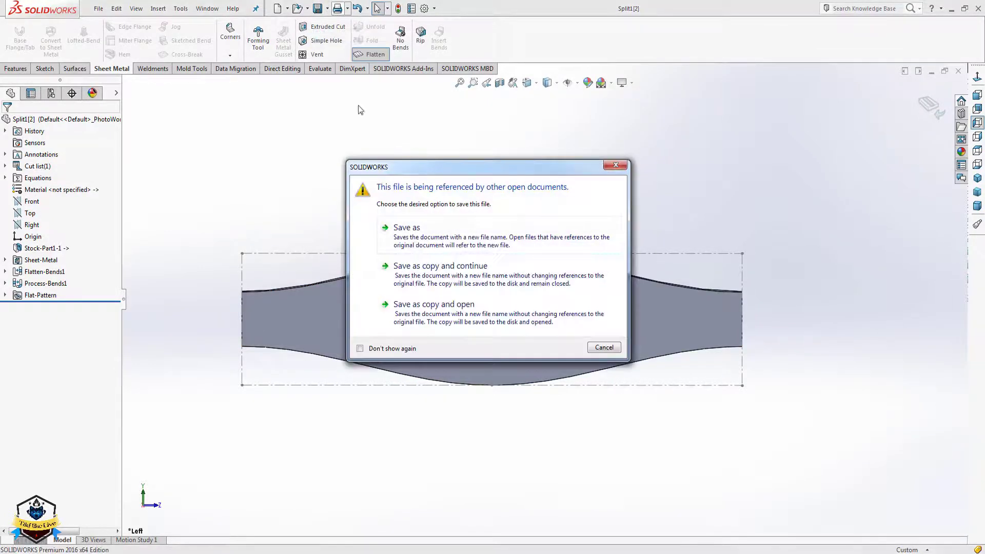
{"action": "left_click", "coordinate": [457, 323]}
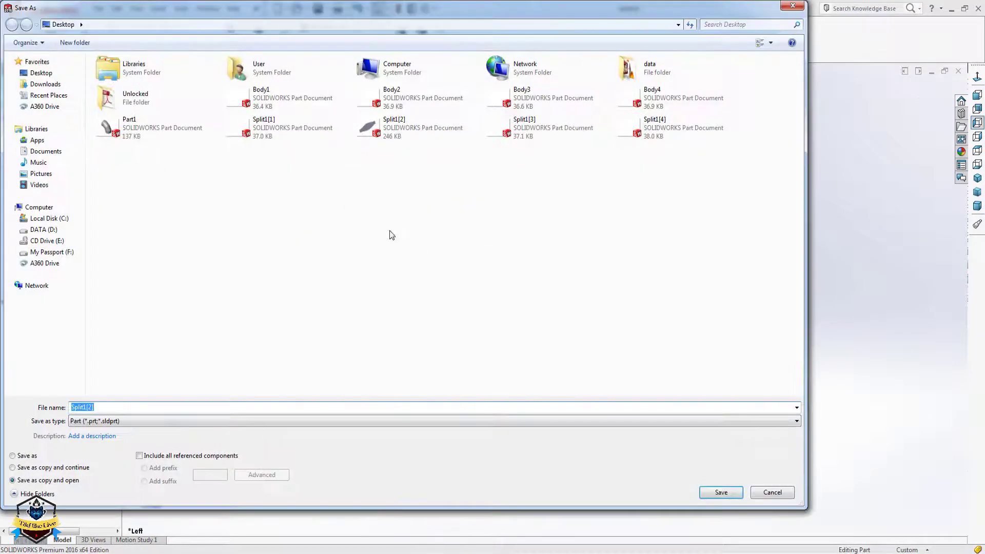
{"action": "left_click", "coordinate": [167, 423]}
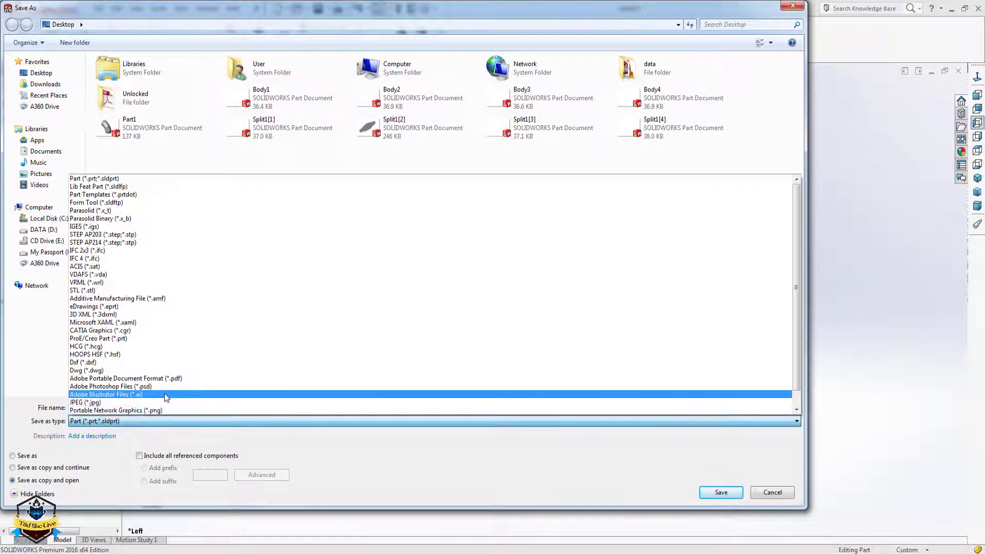
{"action": "left_click", "coordinate": [133, 371]}
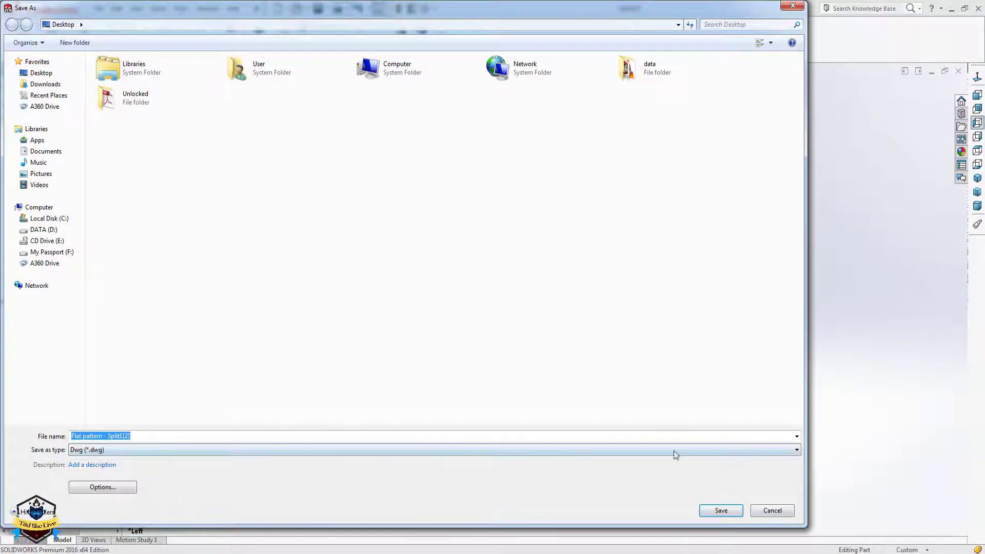
{"action": "left_click", "coordinate": [722, 511]}
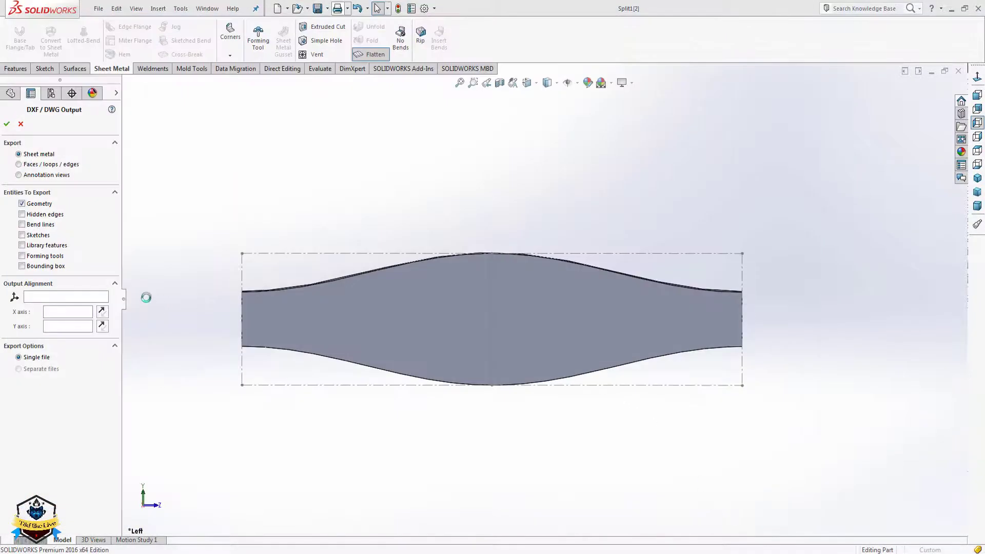
{"action": "left_click", "coordinate": [574, 317]}
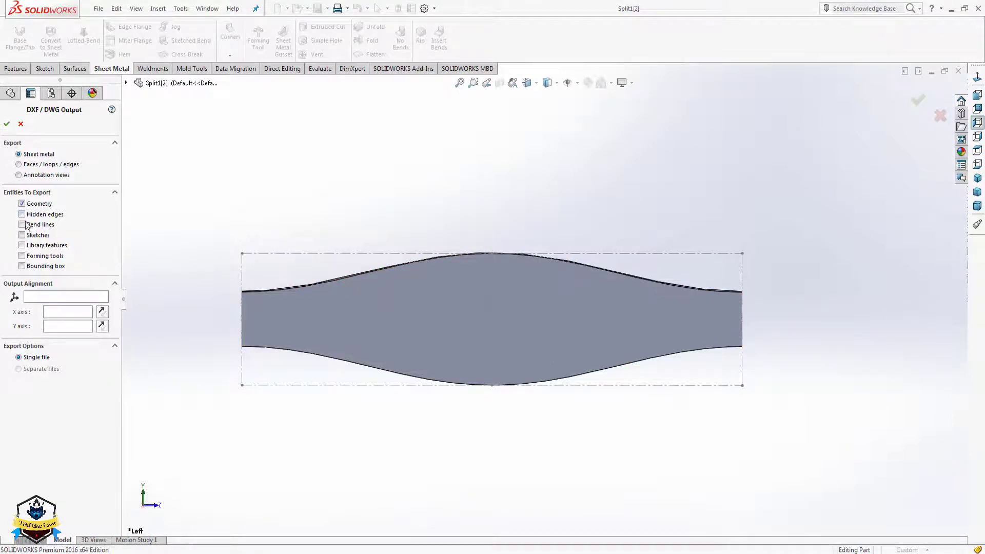
{"action": "left_click", "coordinate": [7, 124]}
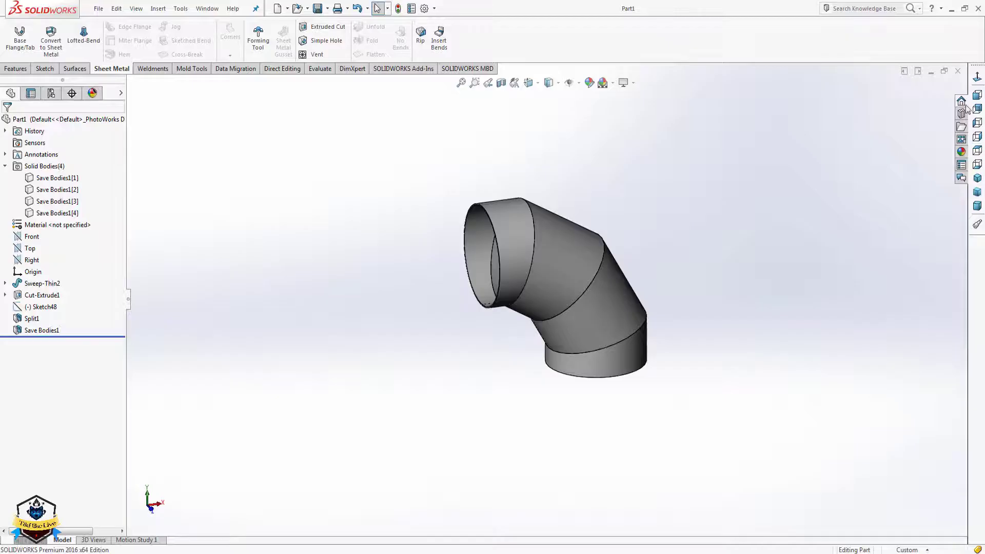
- Show the four-segment Part1 elbow in isometric view and orbit it
{"action": "left_click", "coordinate": [977, 179]}
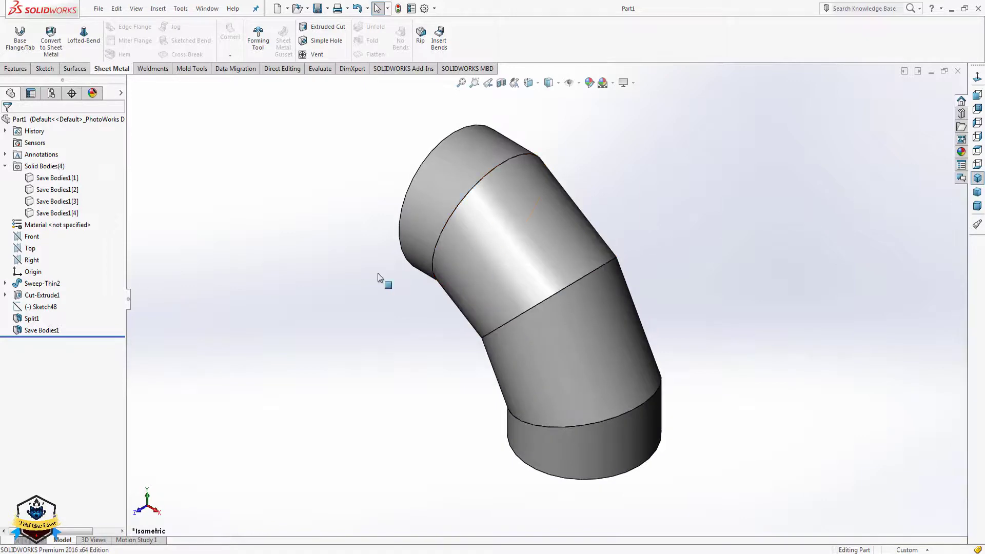
{"action": "mouse_move", "coordinate": [518, 186]}
{"action": "middle_mouse_down"}
{"action": "mouse_move", "coordinate": [734, 110]}
{"action": "mouse_move", "coordinate": [816, 40]}
{"action": "mouse_move", "coordinate": [693, 182]}
{"action": "mouse_move", "coordinate": [581, 129]}
{"action": "mouse_move", "coordinate": [532, 160]}
{"action": "middle_mouse_up"}
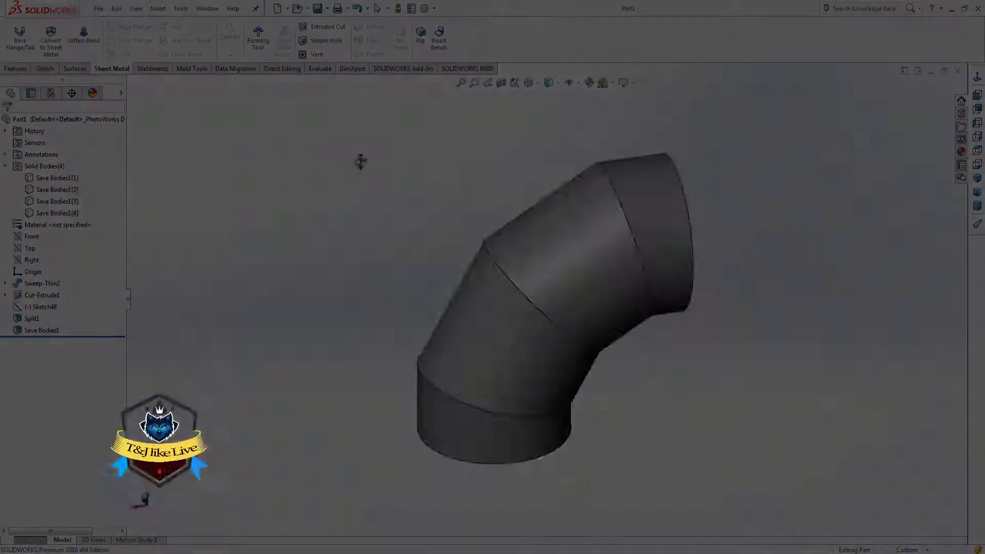